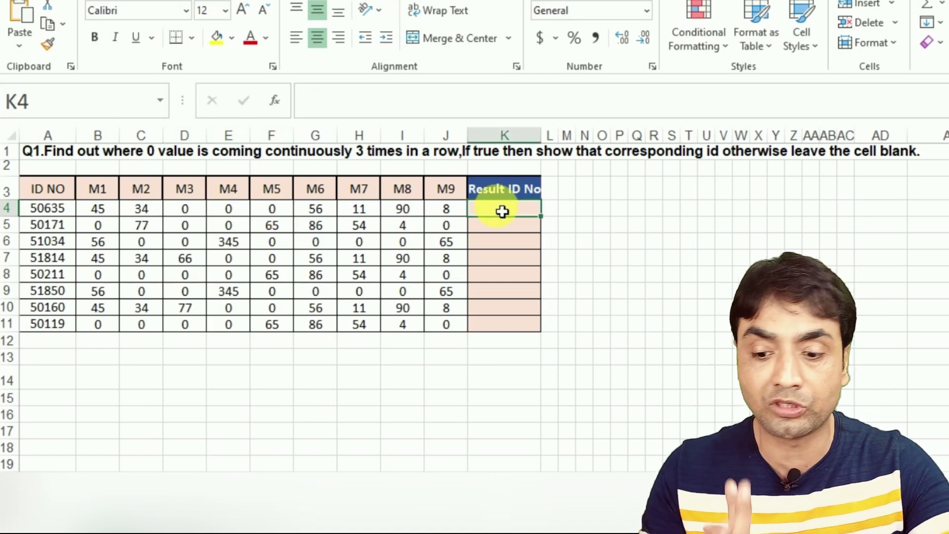
# Start the K4 formula with an IF whose logical test uses SEARCH to find "000": =IF(SEARCH("000",.
pyautogui.write('=')
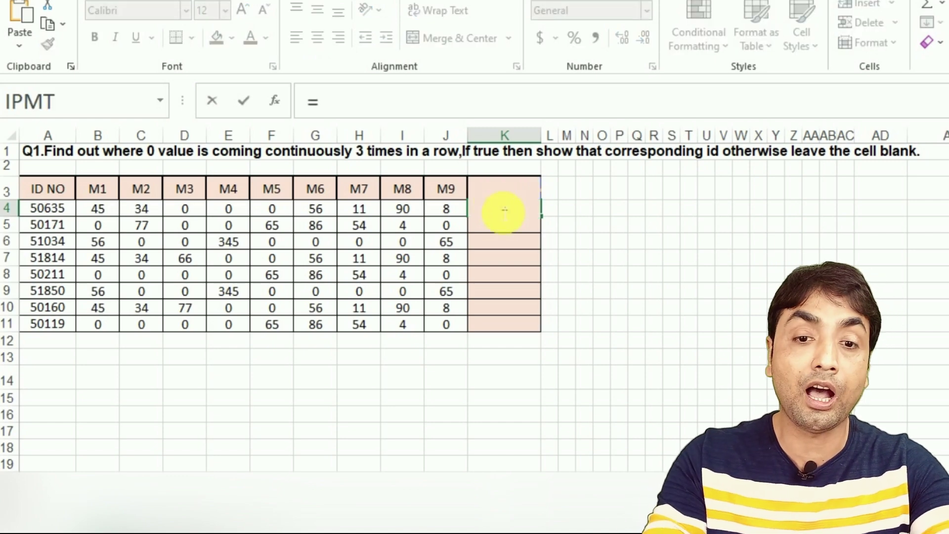
pyautogui.write('IF(')
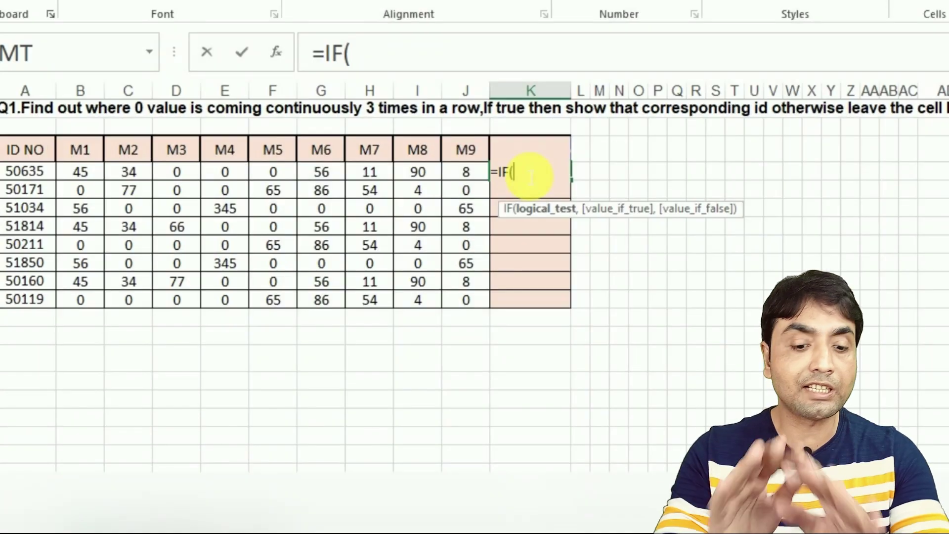
pyautogui.write('sear')
pyautogui.press('Tab')
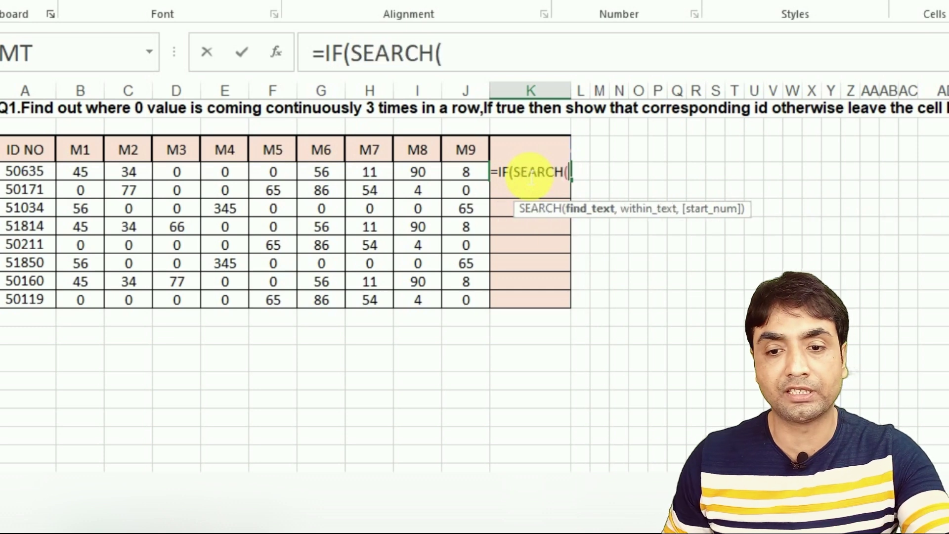
pyautogui.write('"000",')
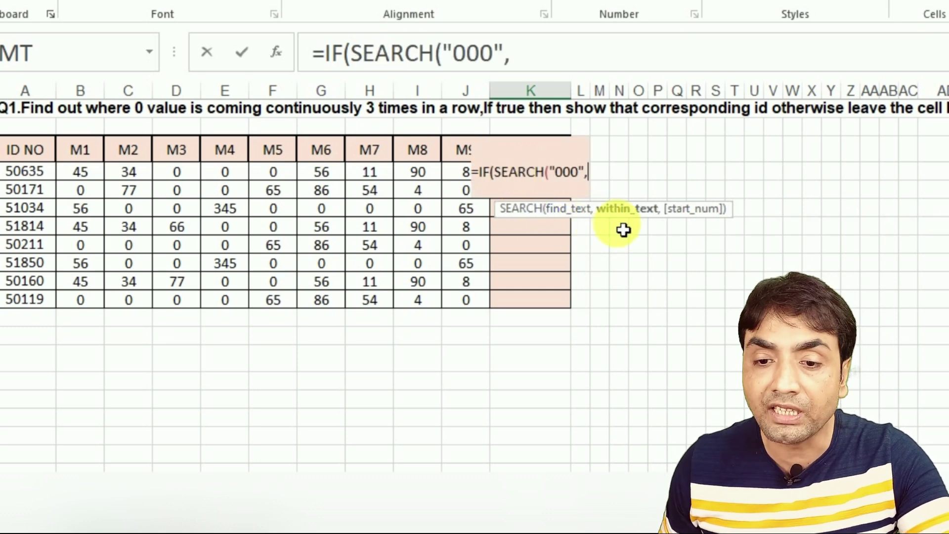
pyautogui.write('conca')
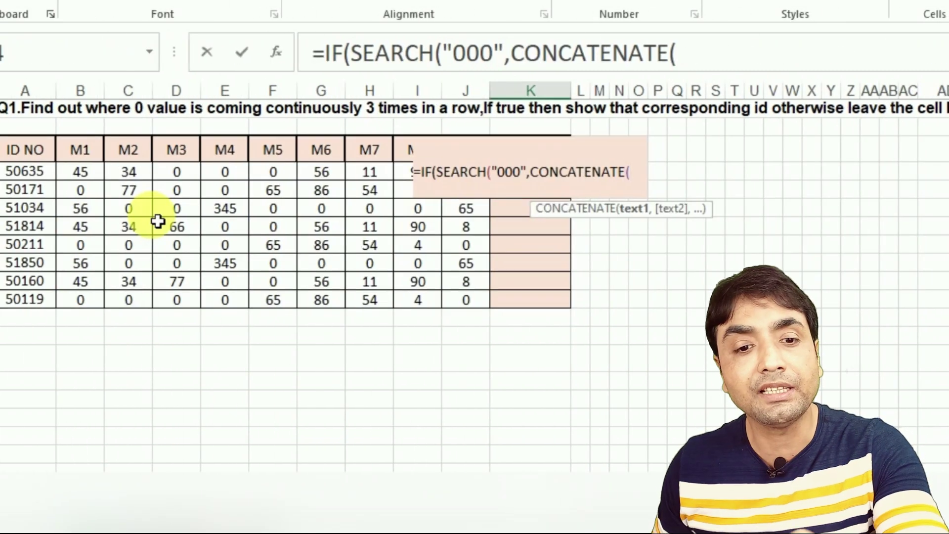
pyautogui.click(82, 176)
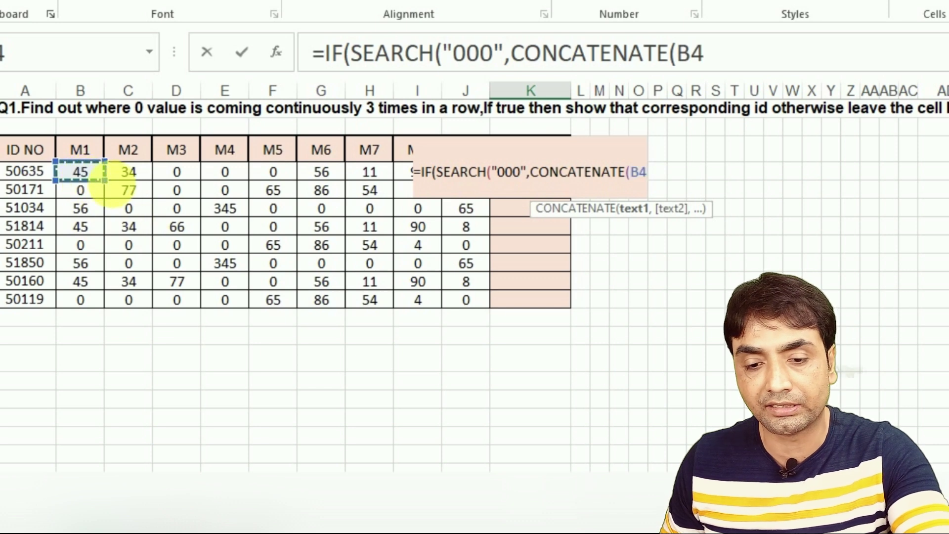
pyautogui.write(',')
pyautogui.click(134, 176)
pyautogui.write(',')
pyautogui.click(168, 175)
pyautogui.write(',')
pyautogui.click(225, 174)
pyautogui.write(',')
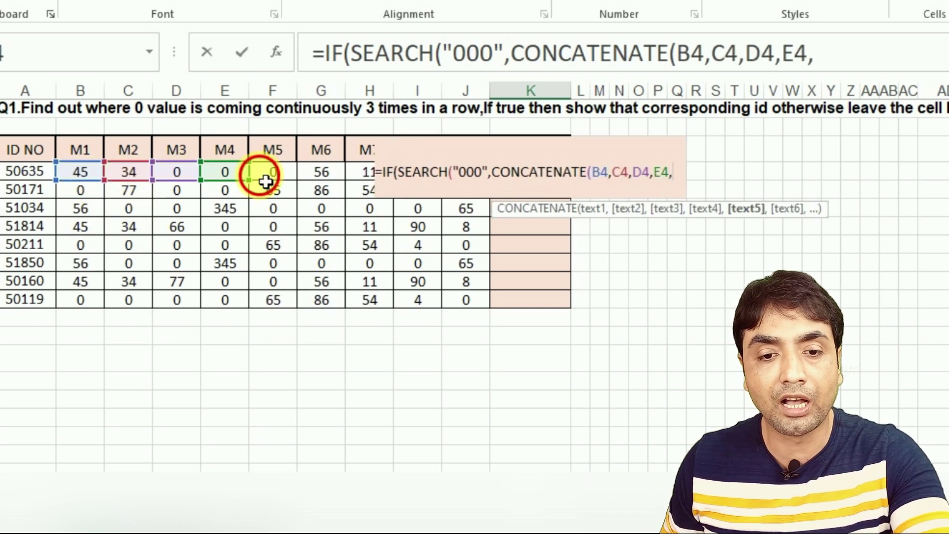
pyautogui.click(261, 175)
pyautogui.write(',')
pyautogui.click(326, 173)
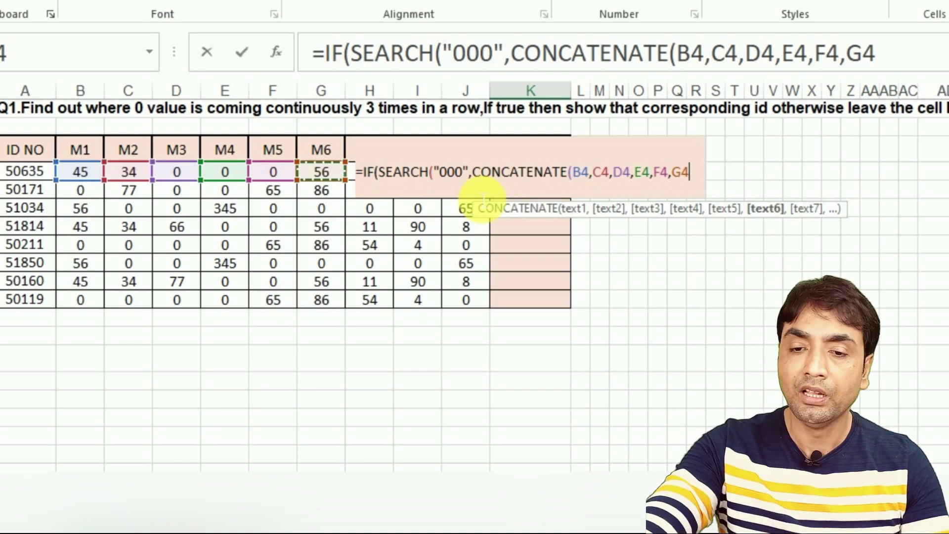
pyautogui.press('BackSpace')
pyautogui.press('BackSpace')
pyautogui.press('BackSpace')
pyautogui.press('BackSpace')
pyautogui.press('BackSpace')
pyautogui.press('BackSpace')
pyautogui.press('BackSpace')
pyautogui.press('BackSpace')
pyautogui.press('BackSpace')
pyautogui.press('BackSpace')
pyautogui.press('BackSpace')
pyautogui.press('BackSpace')
pyautogui.press('BackSpace')
pyautogui.press('BackSpace')
pyautogui.press('BackSpace')
pyautogui.press('BackSpace')
pyautogui.press('BackSpace')
pyautogui.press('BackSpace')
pyautogui.press('BackSpace')
pyautogui.press('BackSpace')
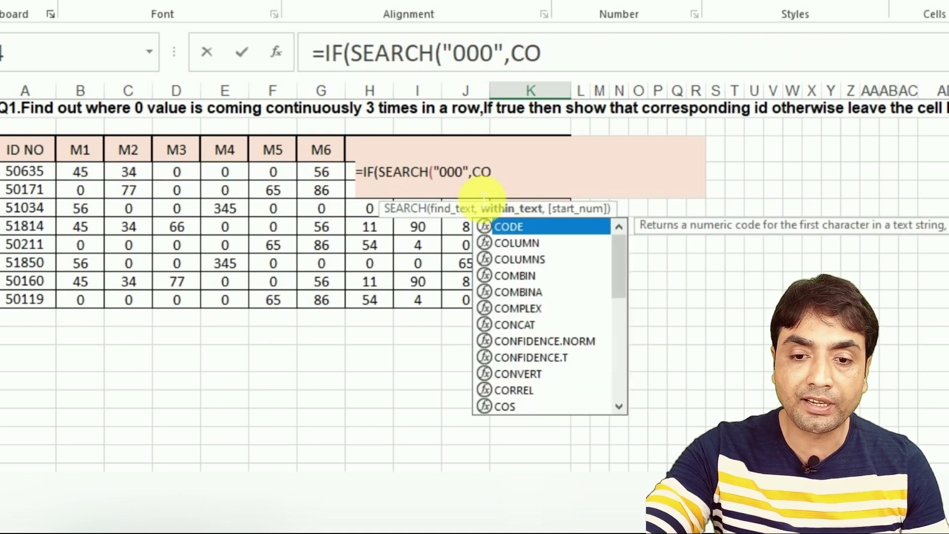
pyautogui.press('BackSpace')
pyautogui.press('BackSpace')
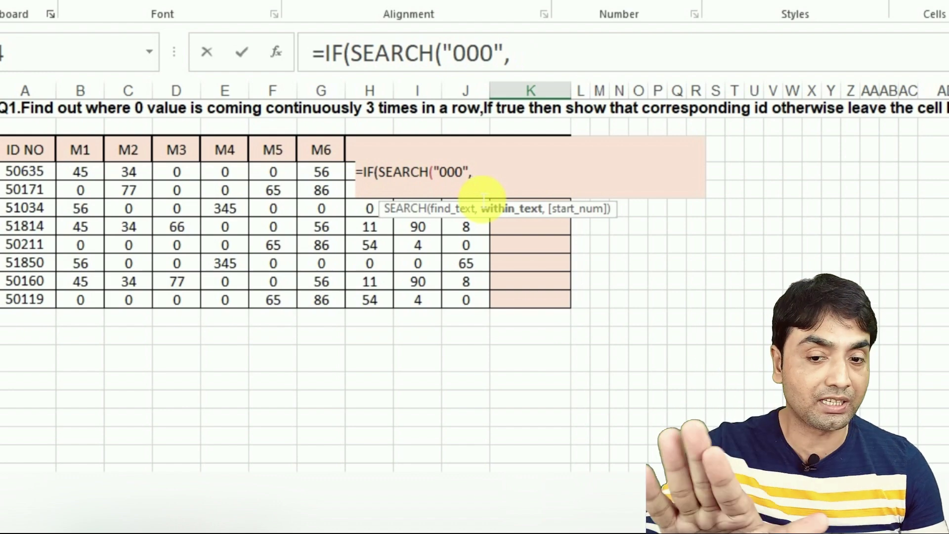
# Make the searched text TEXTJOIN("",TRUE,B4:J4), with no delimiter and empty cells ignored, completing the IF's logical test.
pyautogui.write('textjoi')
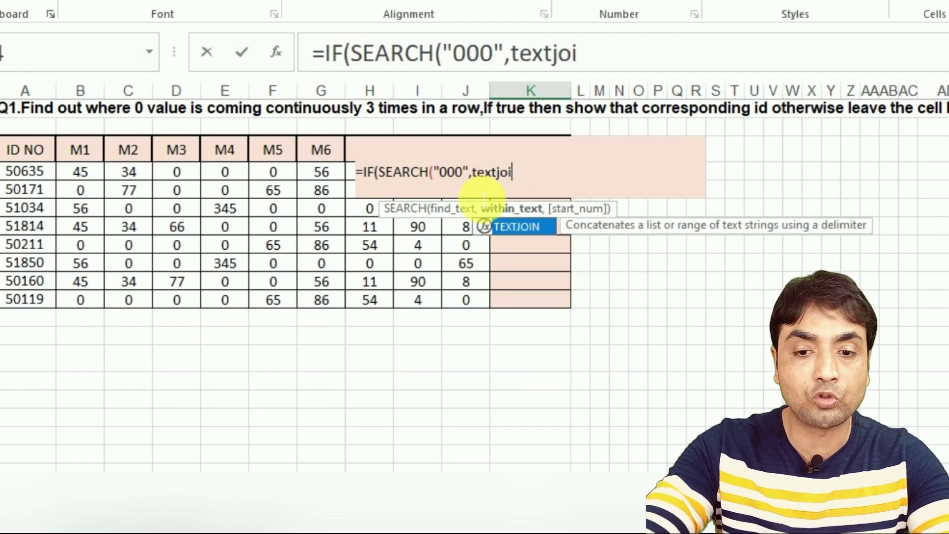
pyautogui.press('Tab')
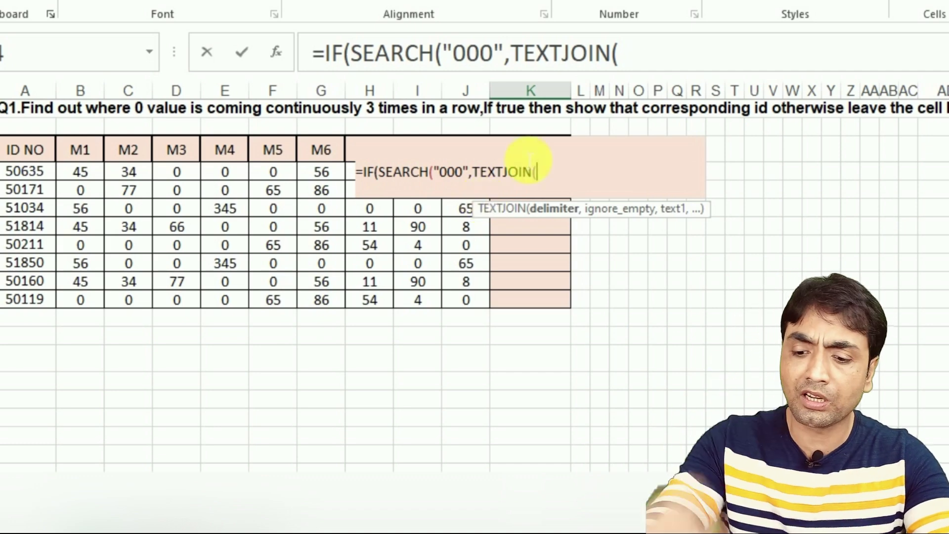
pyautogui.write('",')
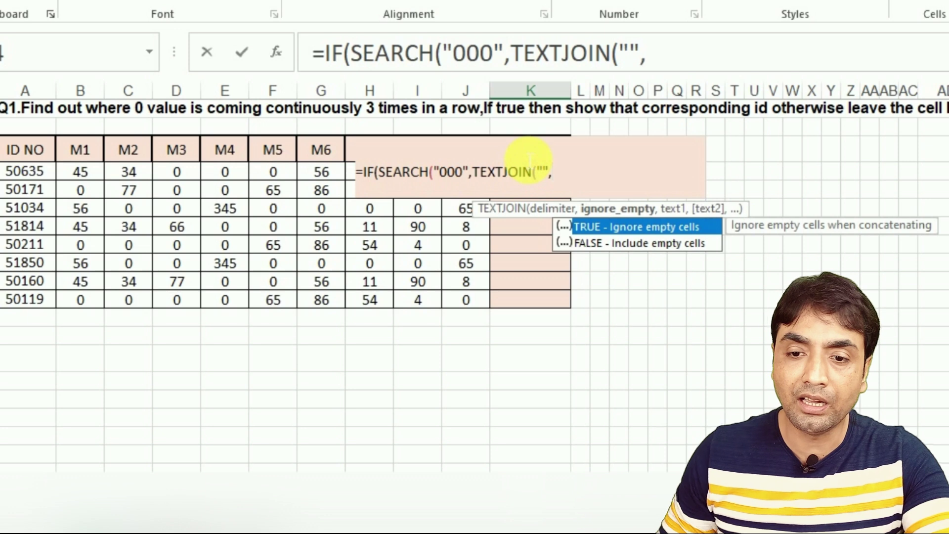
pyautogui.press('Tab')
pyautogui.write(',')
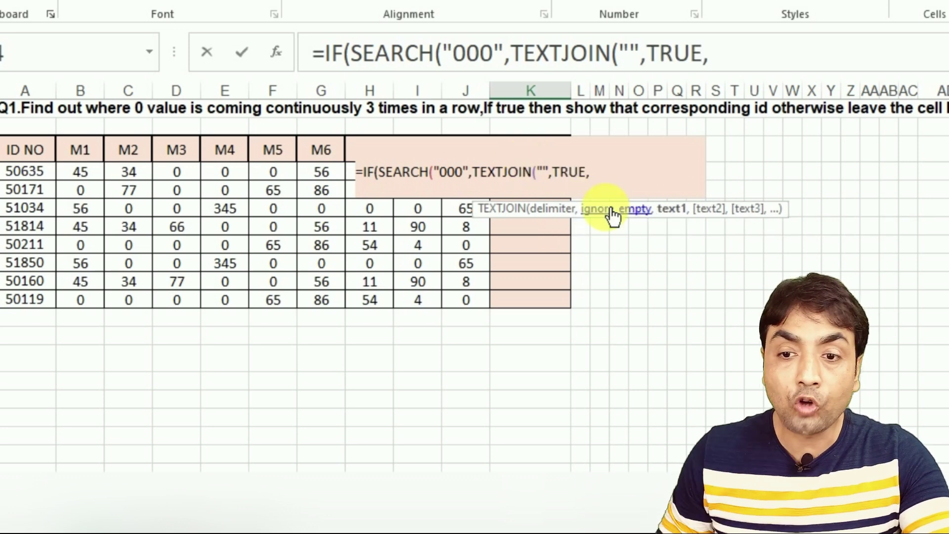
pyautogui.moveTo(80, 177); pyautogui.dragTo(455, 181)
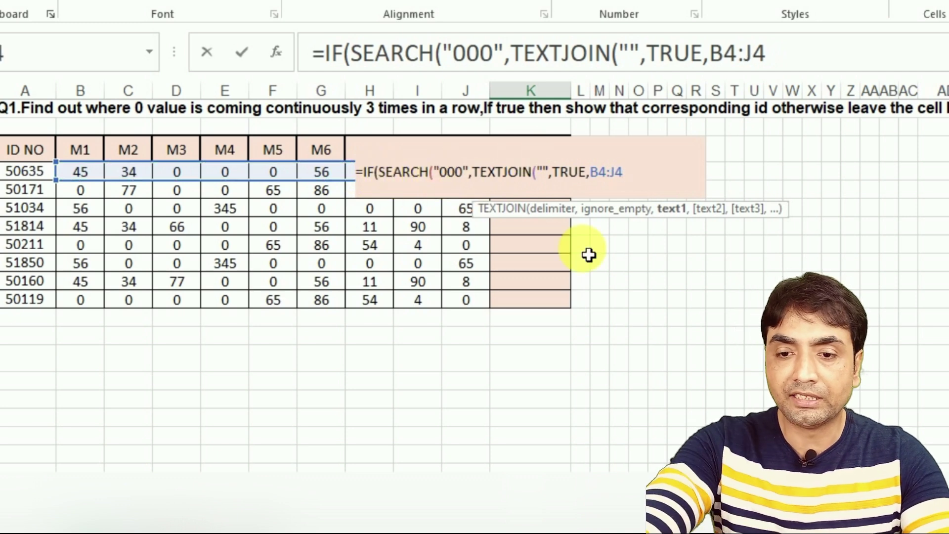
pyautogui.write(')),')
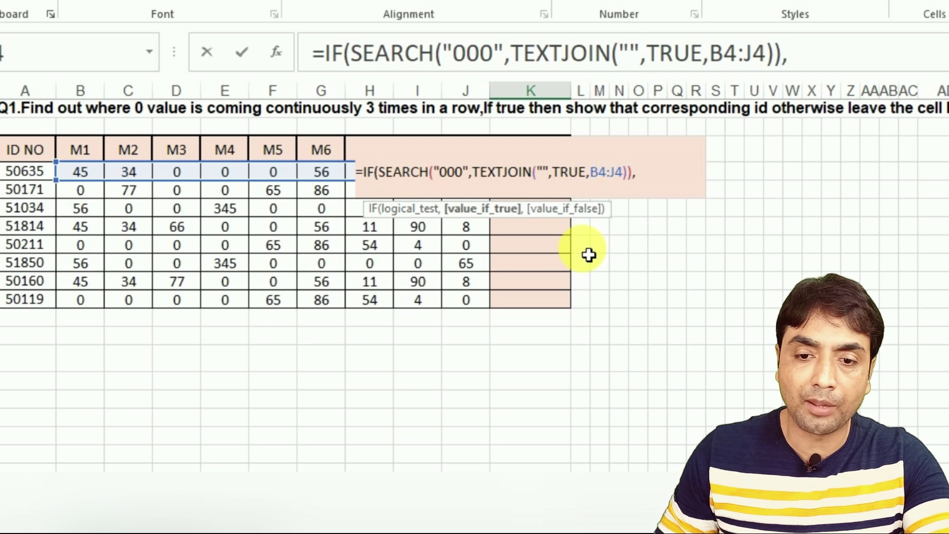
# Complete the IF with A4 as the true value and "" as the false value, and fill the formula down to K11.
pyautogui.click(29, 173)
pyautogui.write(',""')
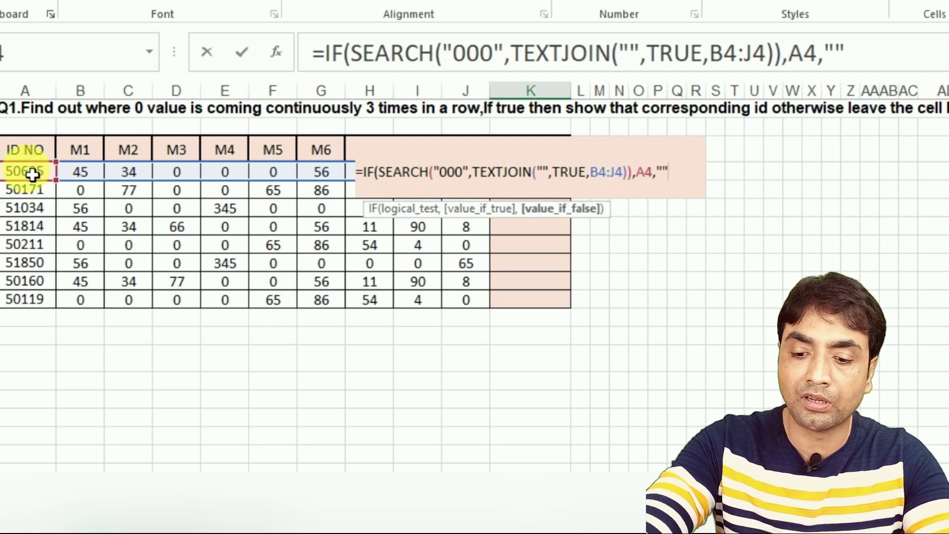
pyautogui.write(')')
pyautogui.press('Return')
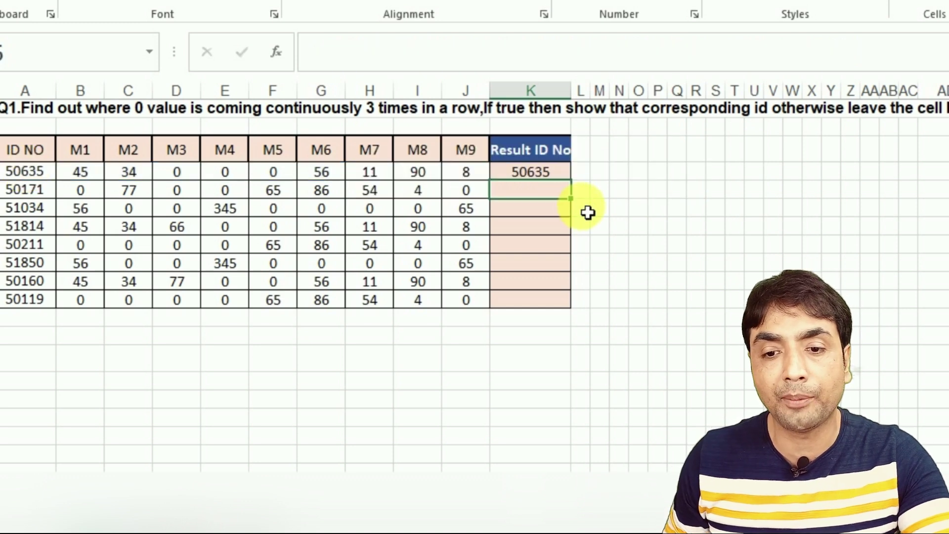
pyautogui.click(563, 179)
pyautogui.doubleClick(579, 192)
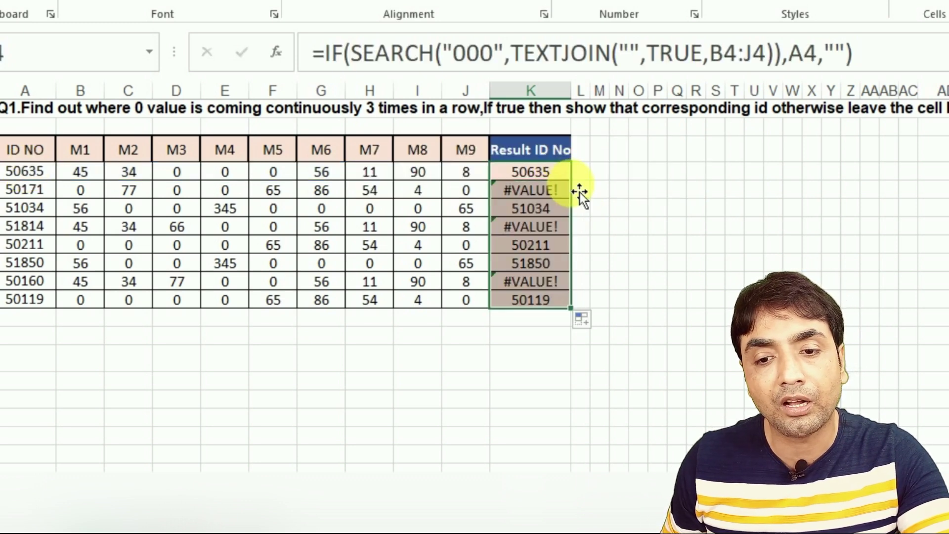
# Wrap the K4 formula in IFERROR with "" as the error value and fill it down the Result ID No column.
pyautogui.click(533, 168)
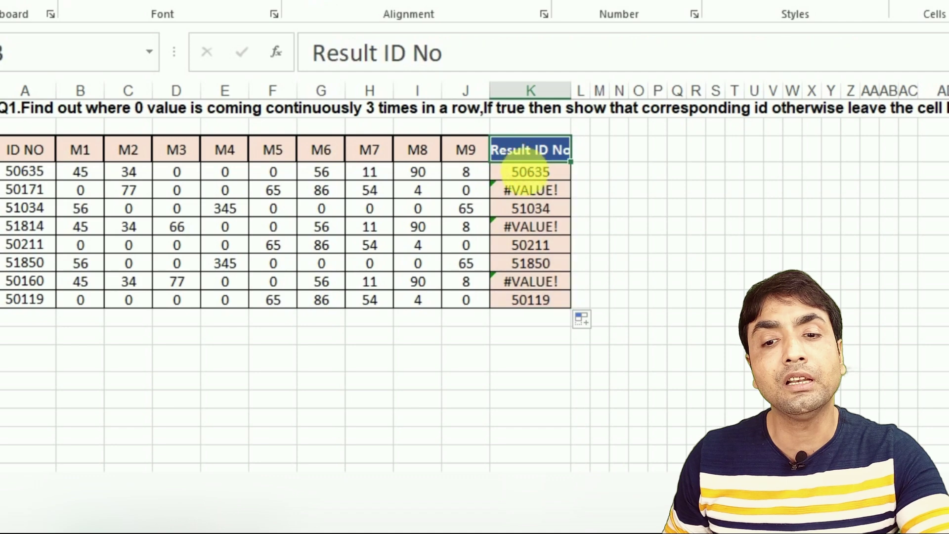
pyautogui.doubleClick(522, 171)
pyautogui.click(364, 172)
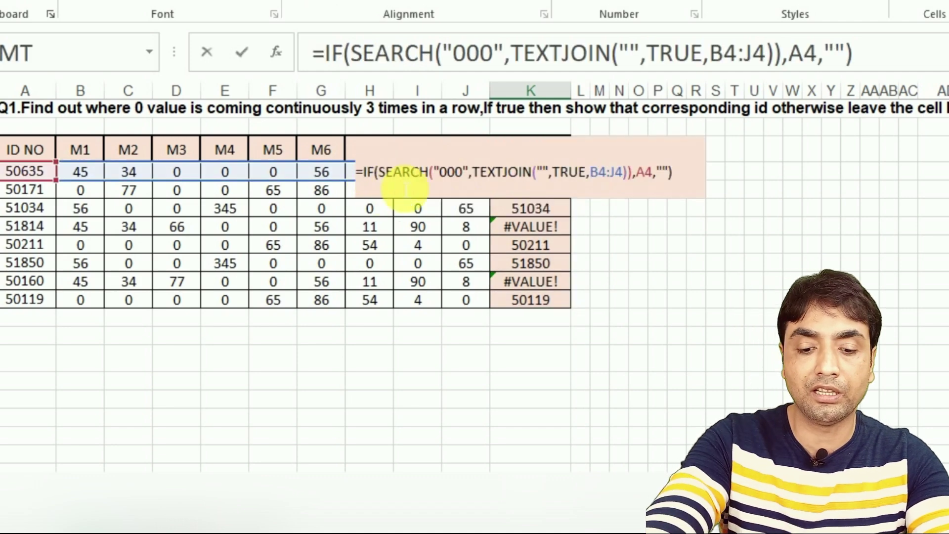
pyautogui.write('ife')
pyautogui.press('Tab')
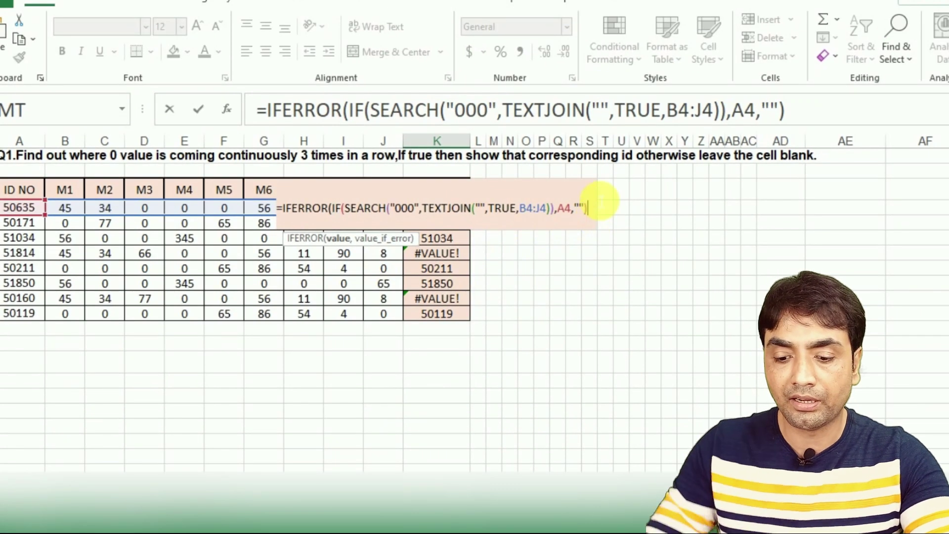
pyautogui.write(',"")')
pyautogui.press('Return')
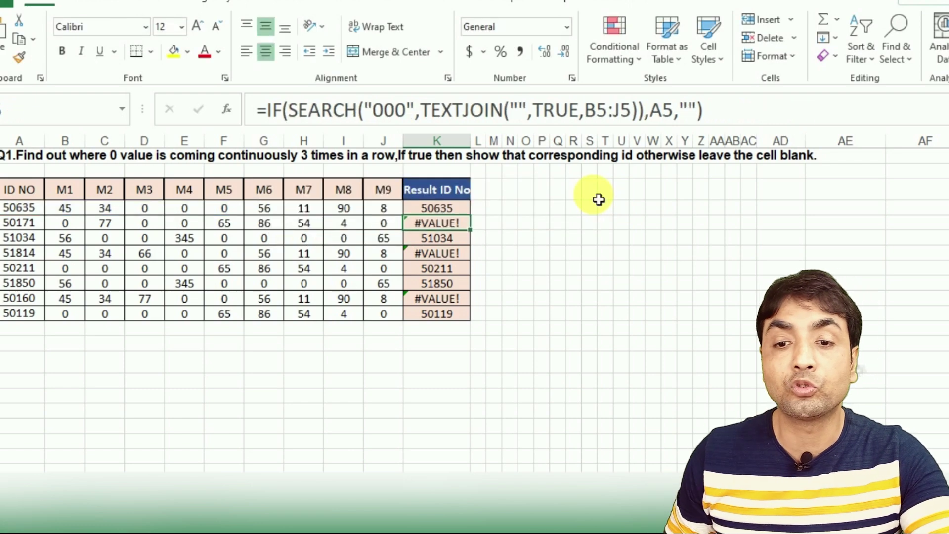
pyautogui.click(462, 211)
pyautogui.doubleClick(471, 217)
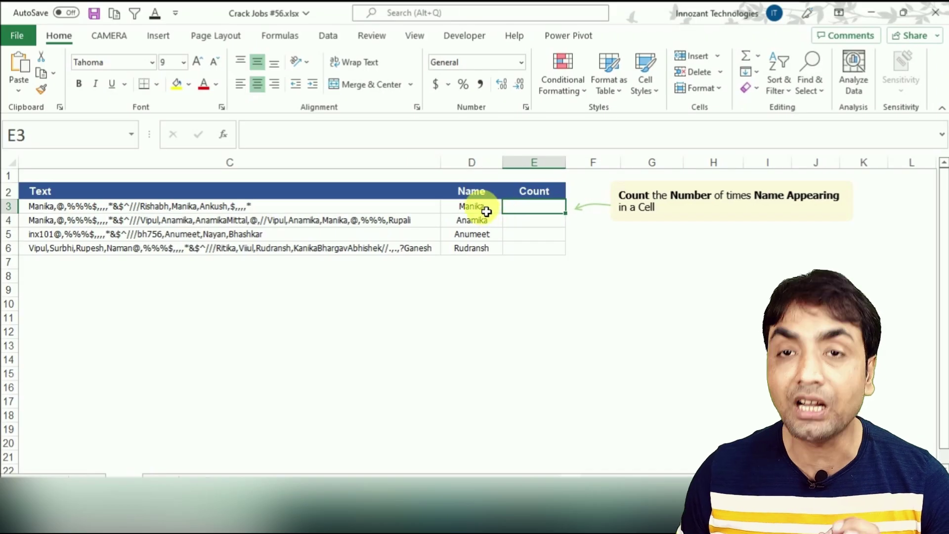
# In the name-count table, start the Count formula in E3 with the length of the text in C3 followed by a minus: =LEN(C3)-.
pyautogui.click(143, 146)
pyautogui.click(255, 208)
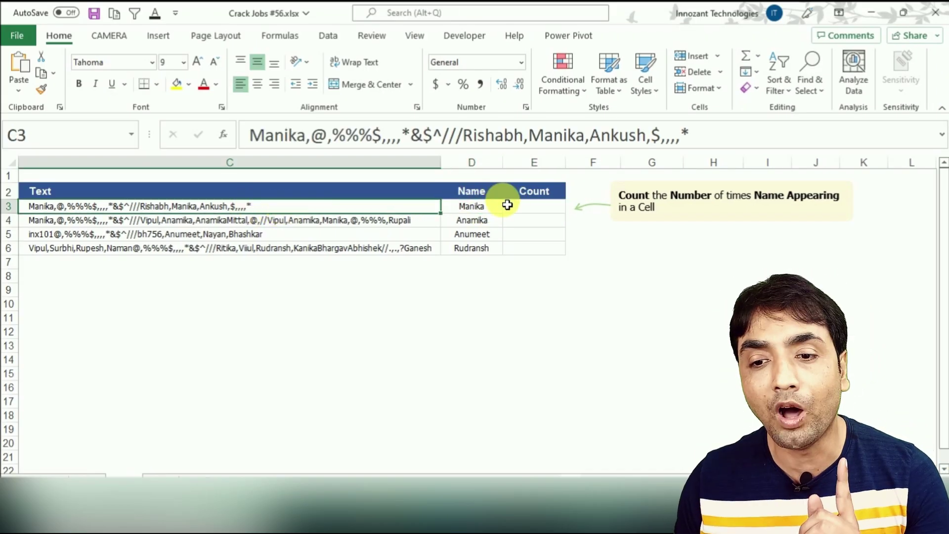
pyautogui.click(541, 211)
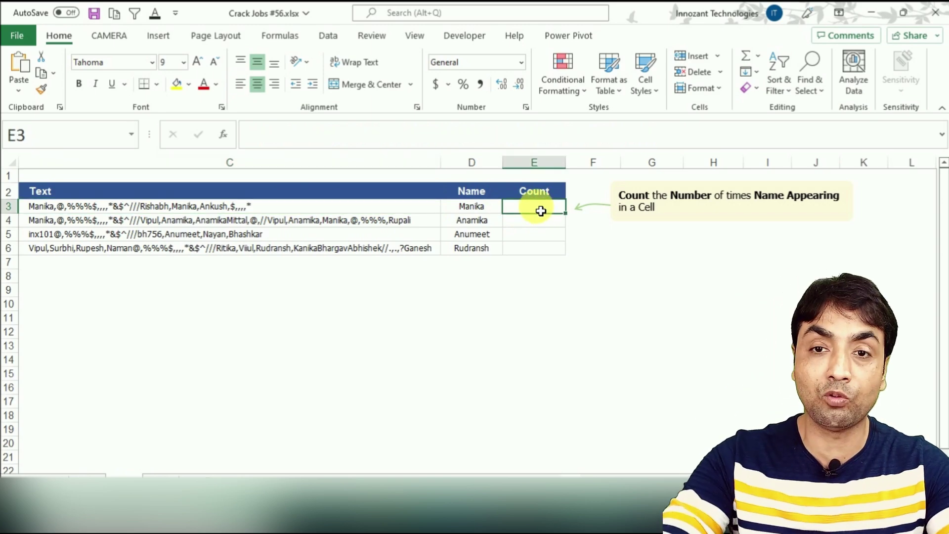
pyautogui.write('=')
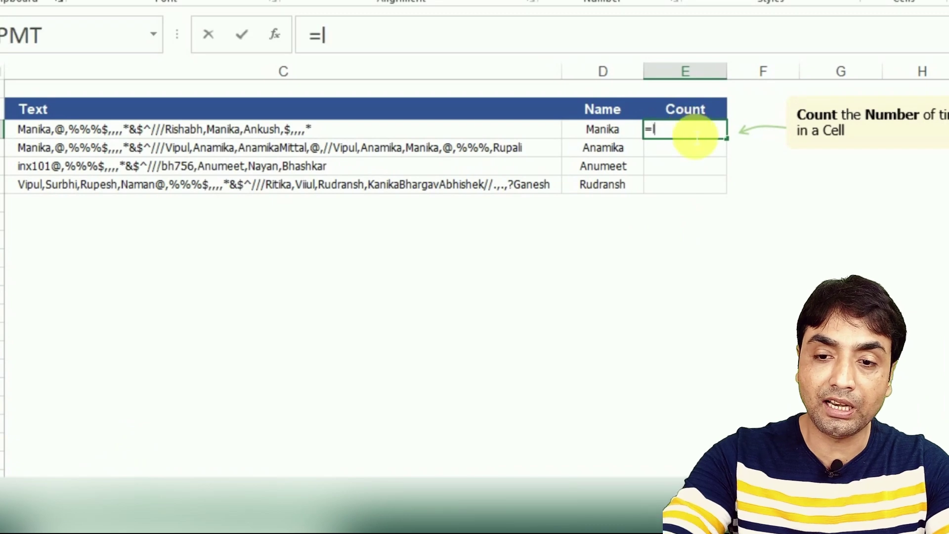
pyautogui.write('len')
pyautogui.press('Tab')
pyautogui.click(303, 136)
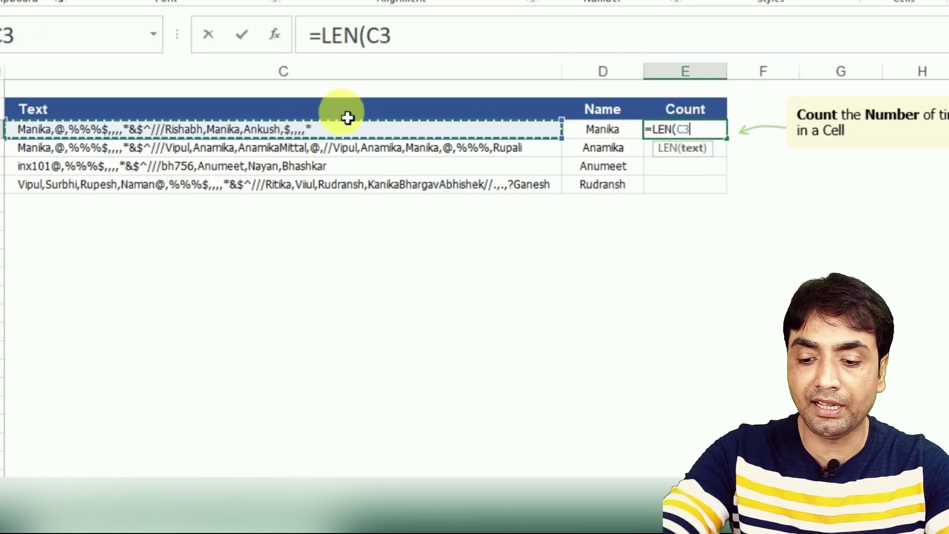
pyautogui.write(')-')
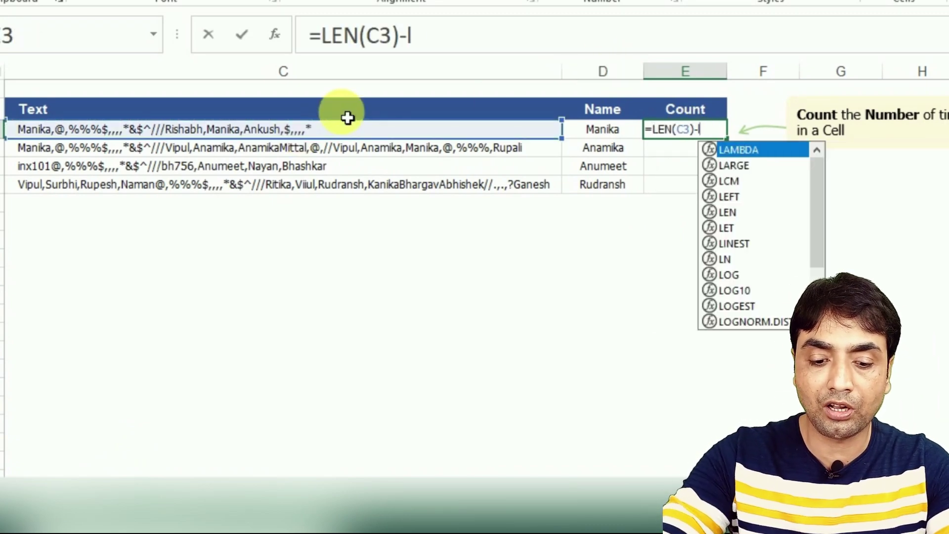
# Subtract LEN(SUBSTITUTE(C3,D3,"")) in the E3 formula, replacing the name in D3 with an empty string, and enter it.
pyautogui.write('len')
pyautogui.press('Tab')
pyautogui.write('su')
pyautogui.press('Tab')
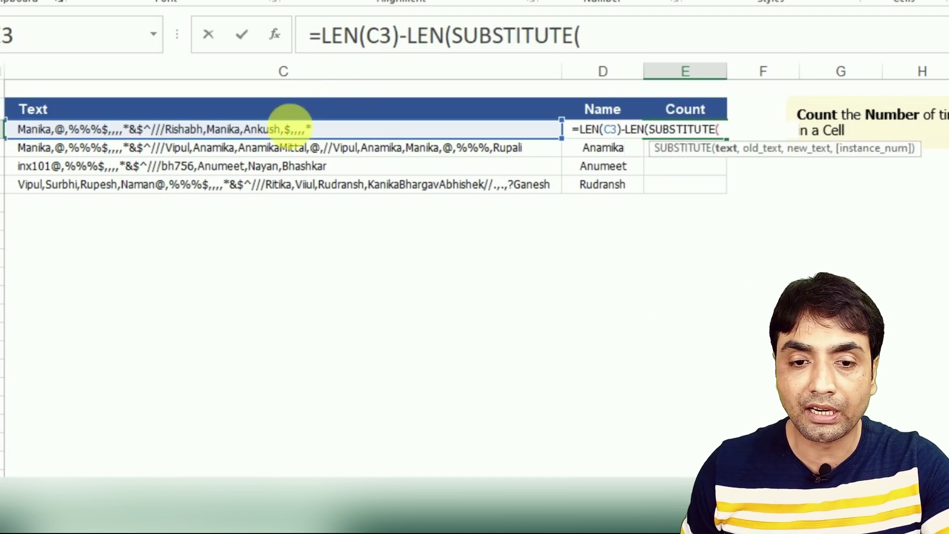
pyautogui.click(275, 130)
pyautogui.write(',')
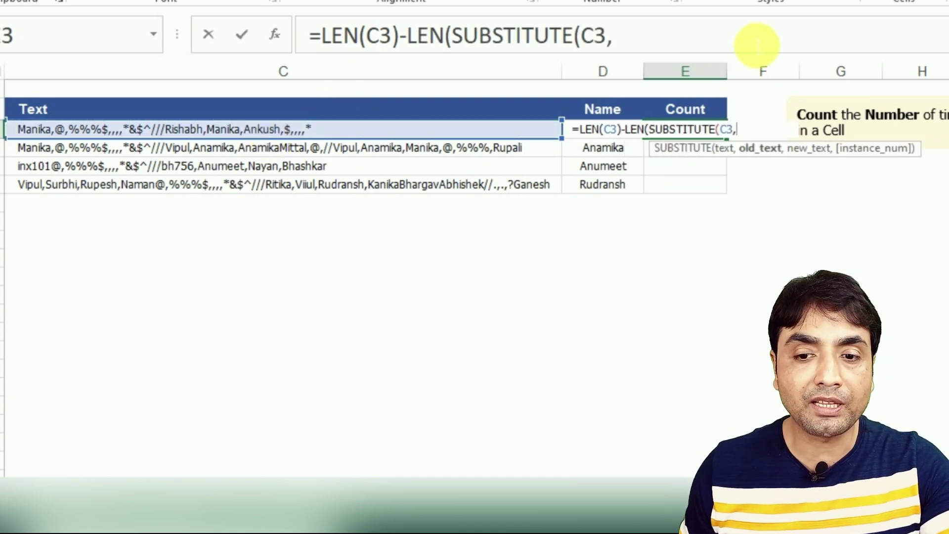
pyautogui.click(615, 149)
pyautogui.press('Up')
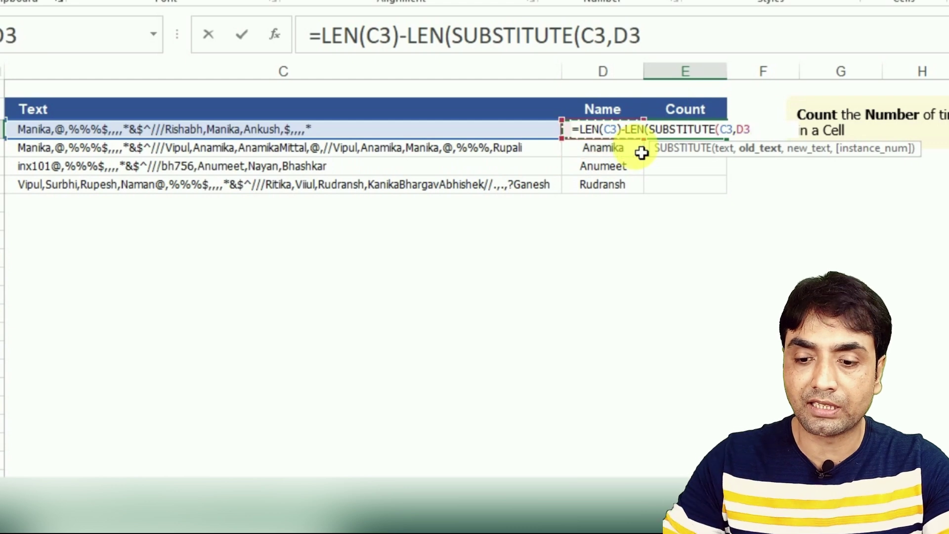
pyautogui.write(',""))')
pyautogui.press('Return')
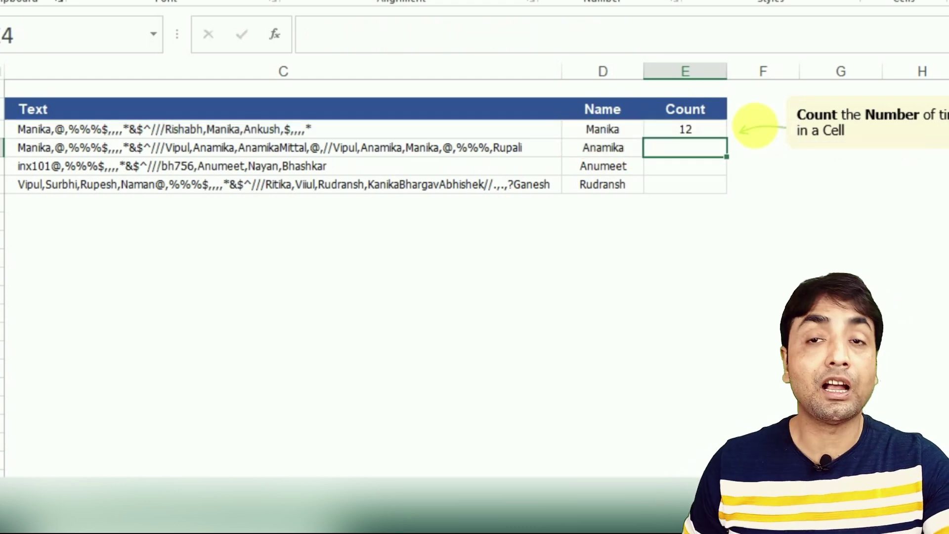
# Enclose the LEN(C3)-LEN(SUBSTITUTE(C3,D3,"")) subtraction in E3 in parentheses and follow it with a division sign.
pyautogui.doubleClick(695, 136)
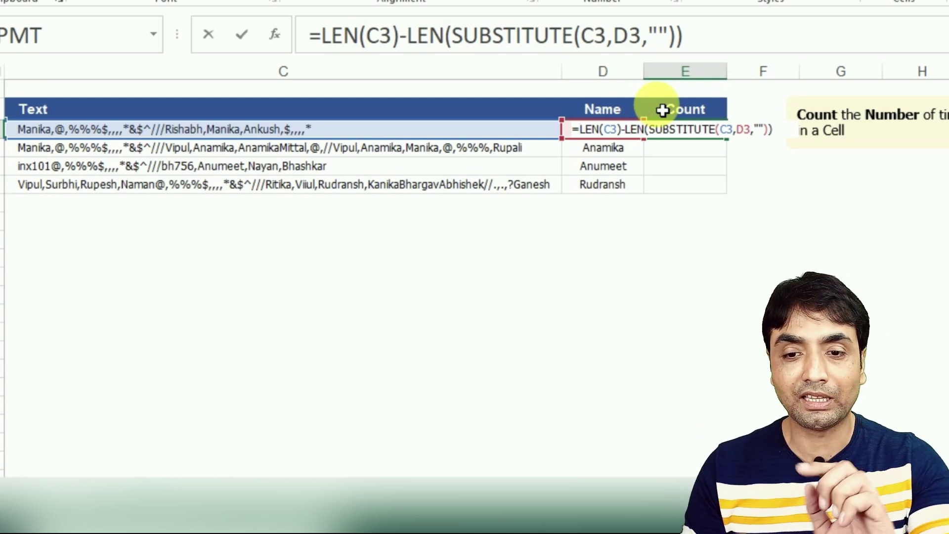
pyautogui.write('(')
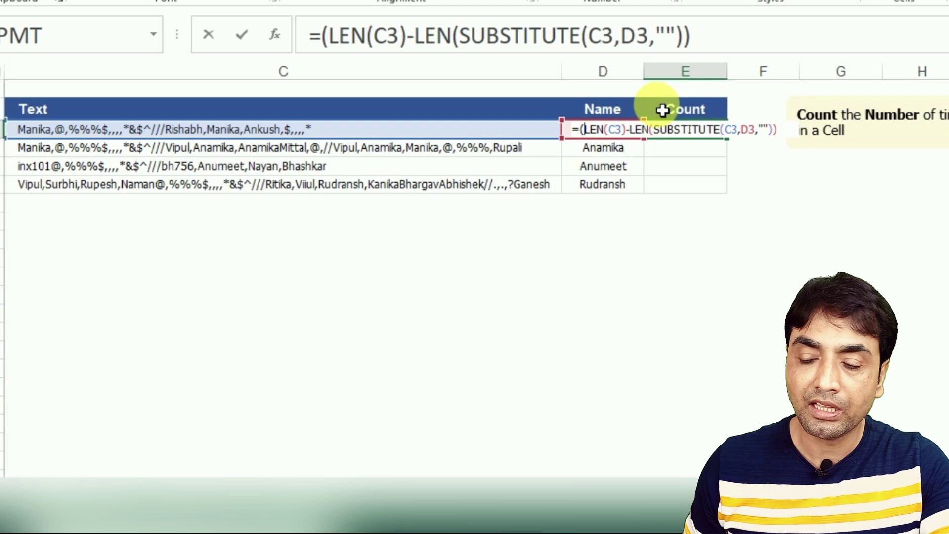
pyautogui.press('Right')
pyautogui.press('Right')
pyautogui.press('Right')
pyautogui.press('Right')
pyautogui.press('Right')
pyautogui.press('Right')
pyautogui.press('Right')
pyautogui.press('Right')
pyautogui.press('Right')
pyautogui.press('Right')
pyautogui.press('Right')
pyautogui.press('Right')
pyautogui.press('Right')
pyautogui.press('Right')
pyautogui.press('Right')
pyautogui.press('Right')
pyautogui.press('Right')
pyautogui.press('Right')
pyautogui.press('Right')
pyautogui.press('Right')
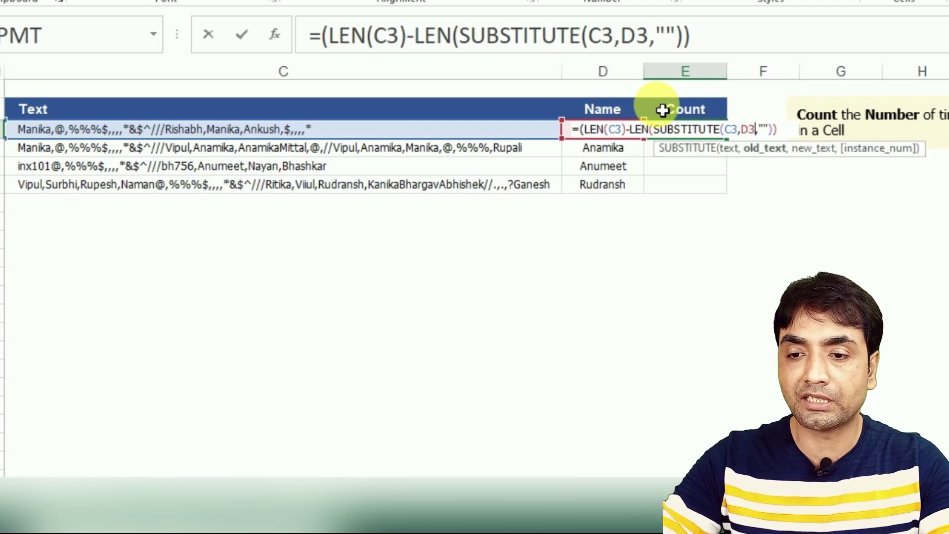
pyautogui.write(')/')
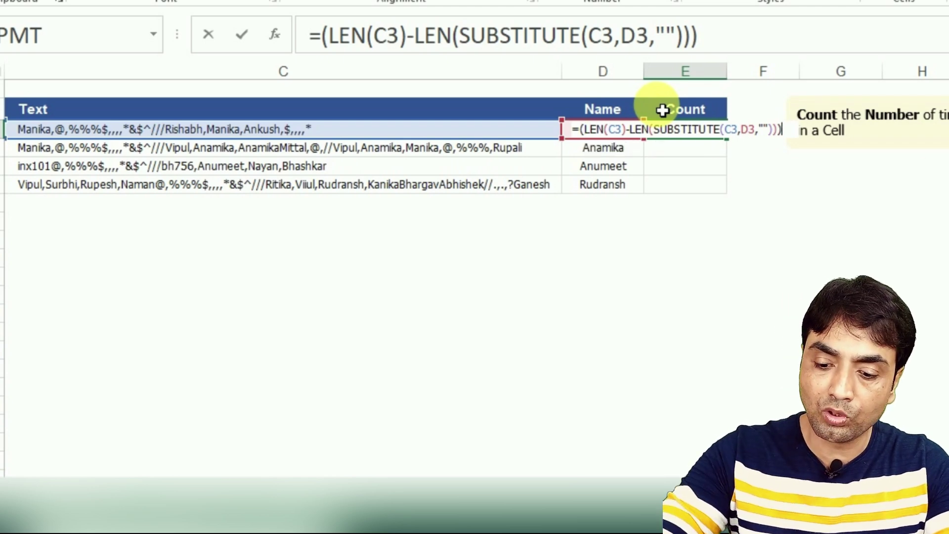
# Complete the E3 formula with LEN(D3) as the divisor, enter it, and fill it down the Count column.
pyautogui.write('LEN(')
pyautogui.click(608, 170)
pyautogui.press('Up')
pyautogui.press('Up')
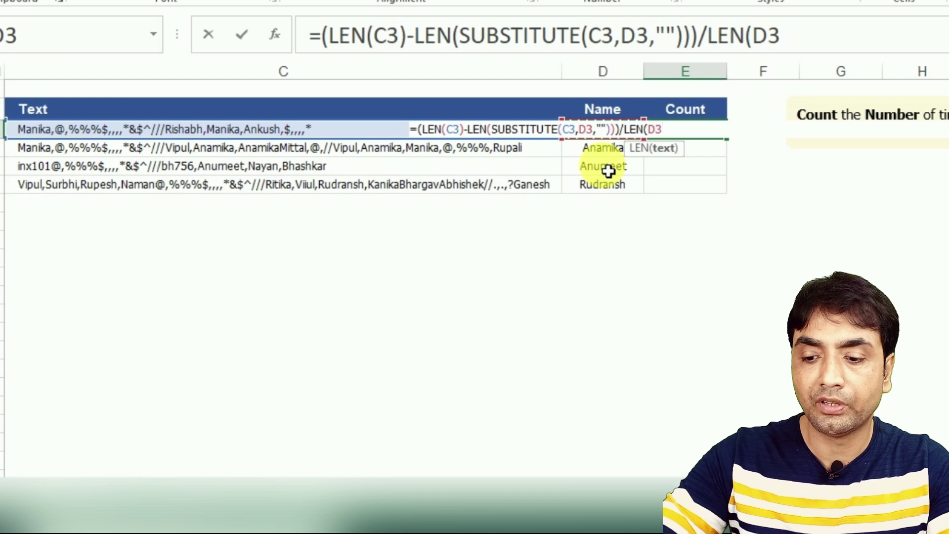
pyautogui.write(')')
pyautogui.press('Return')
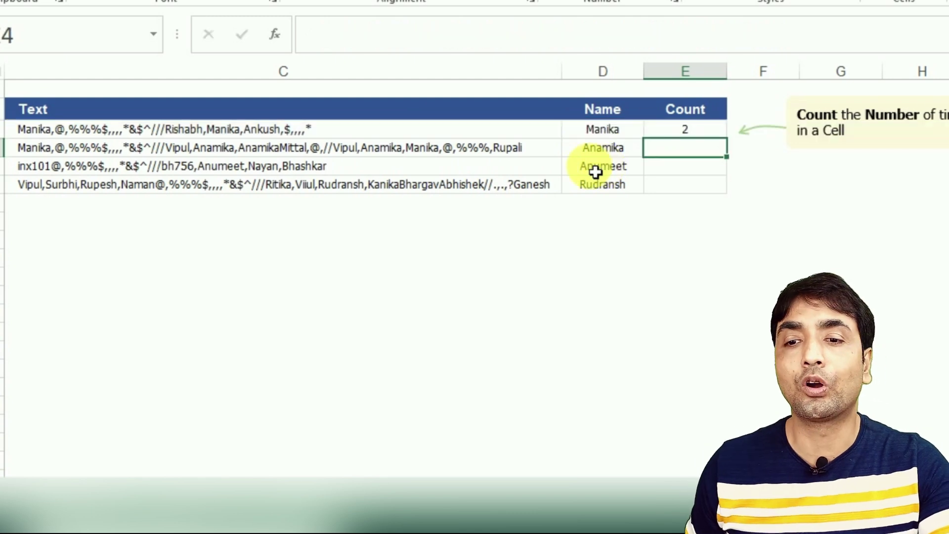
pyautogui.click(688, 134)
pyautogui.doubleClick(727, 139)
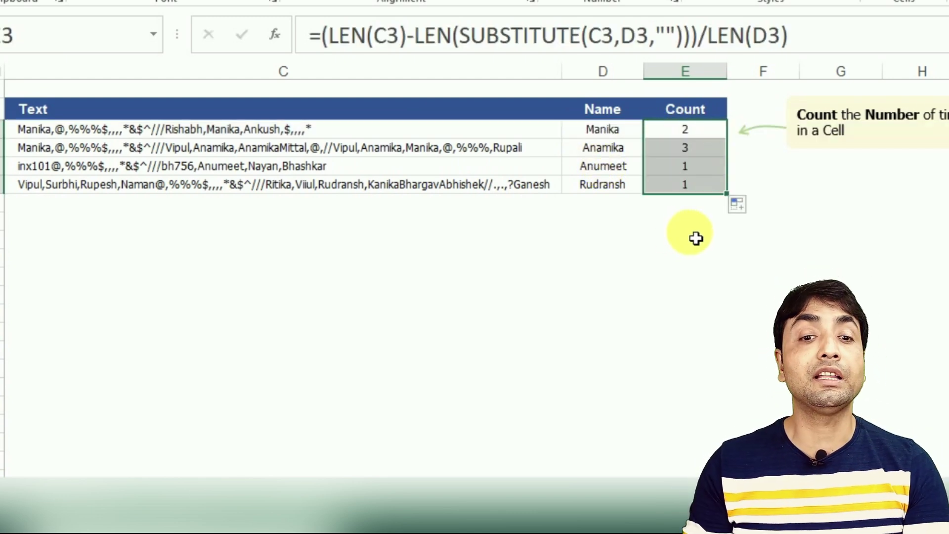
pyautogui.click(329, 118)
pyautogui.click(328, 127)
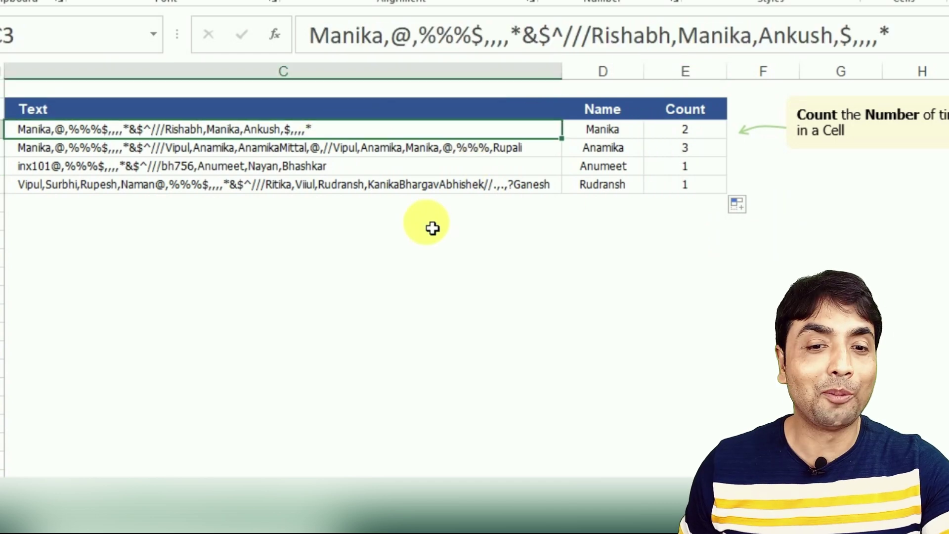
pyautogui.doubleClick(324, 133)
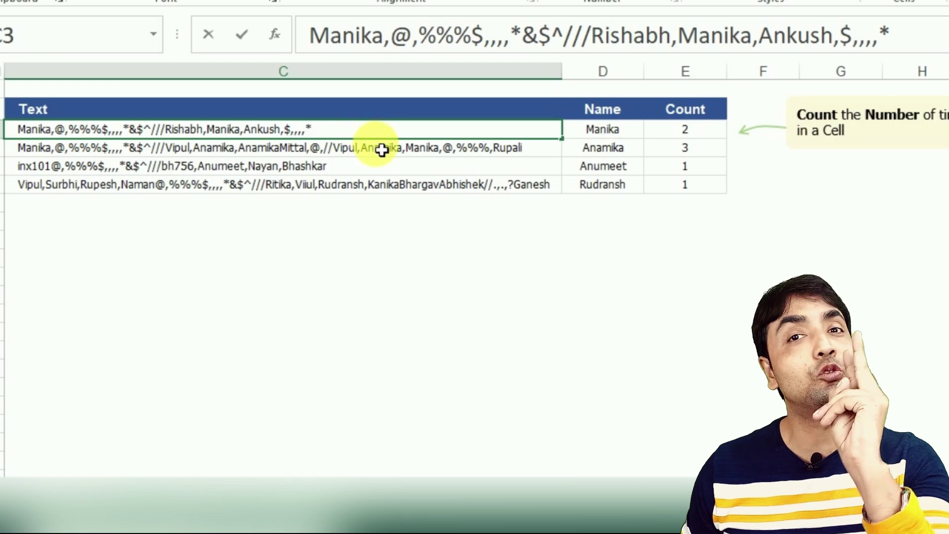
pyautogui.doubleClick(722, 129)
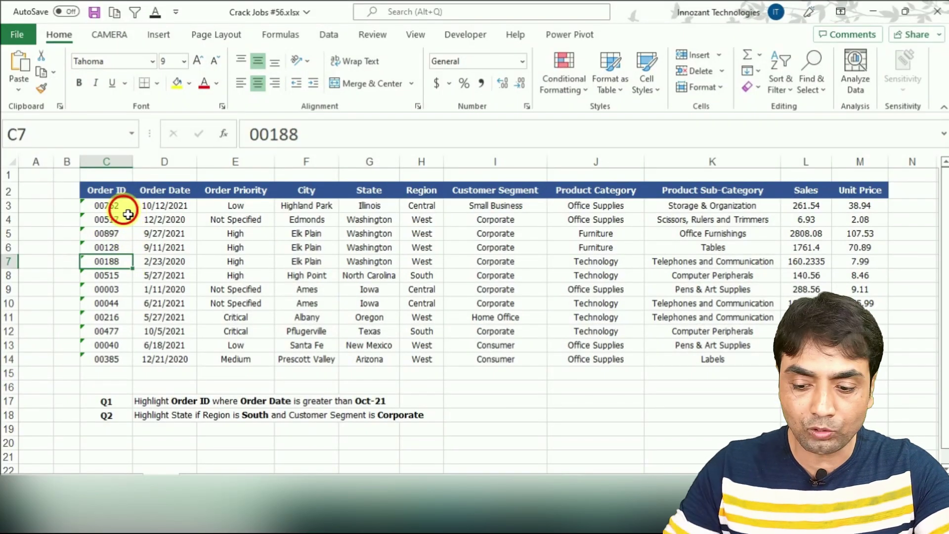
# Start a new conditional formatting rule on the Order ID cells from C3 down that uses a formula to determine which cells to format.
pyautogui.click(127, 210)
pyautogui.hotkey('ctrl', 'shift', 'Down')
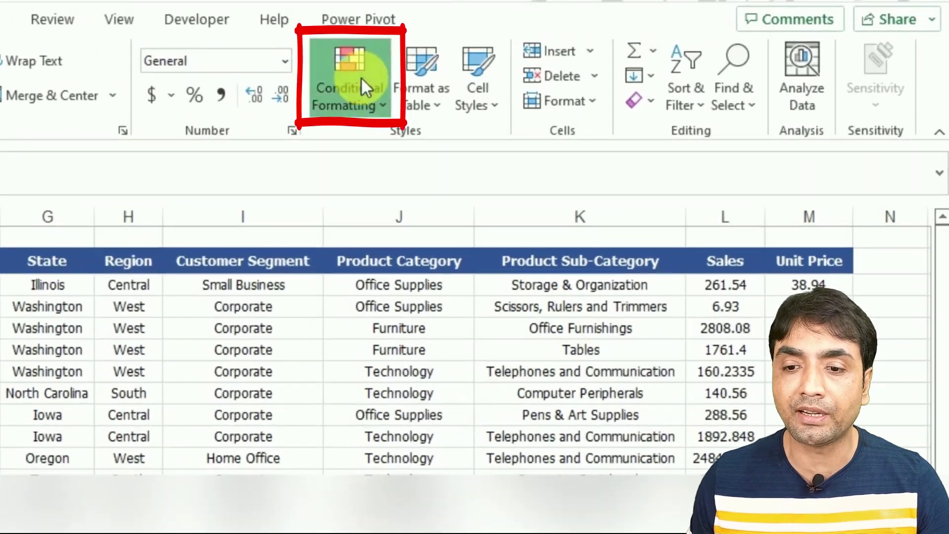
pyautogui.click(564, 74)
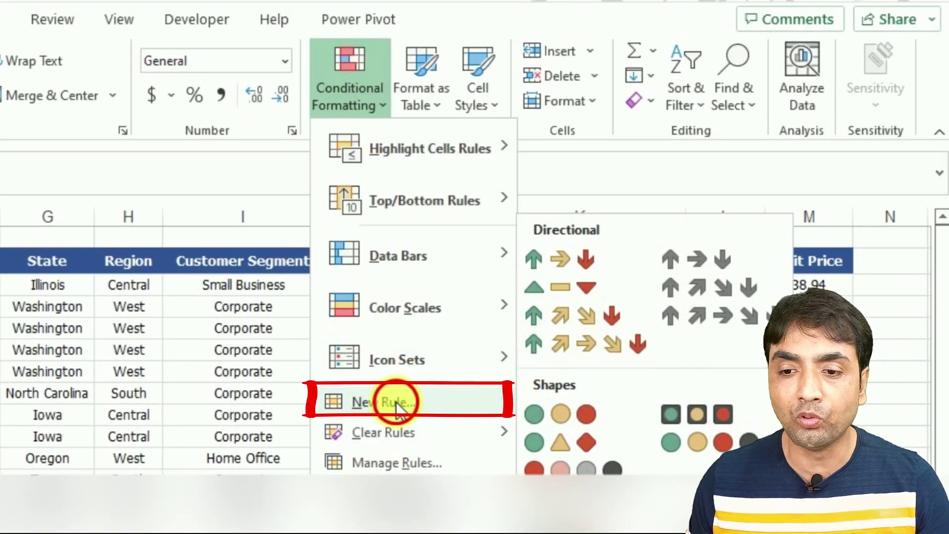
pyautogui.click(396, 403)
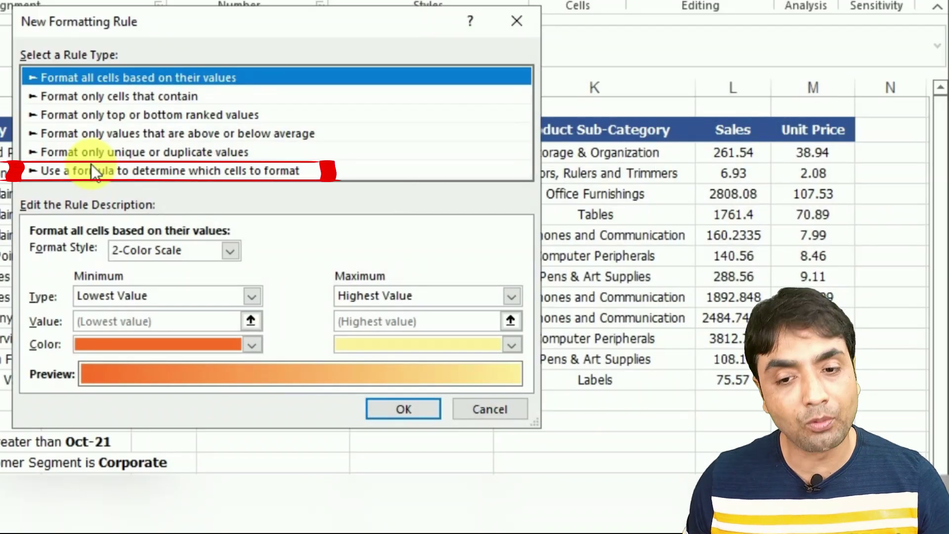
pyautogui.click(91, 167)
pyautogui.click(57, 249)
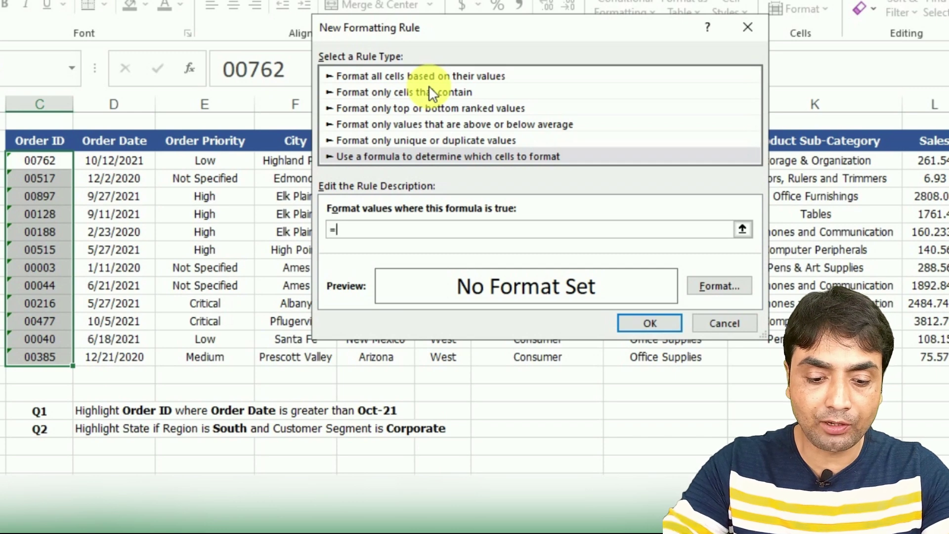
# Begin the rule formula with a relative reference to the first Order Date and a greater-than-or-equal comparison: =D3>=.
pyautogui.click(110, 166)
pyautogui.write('>=')
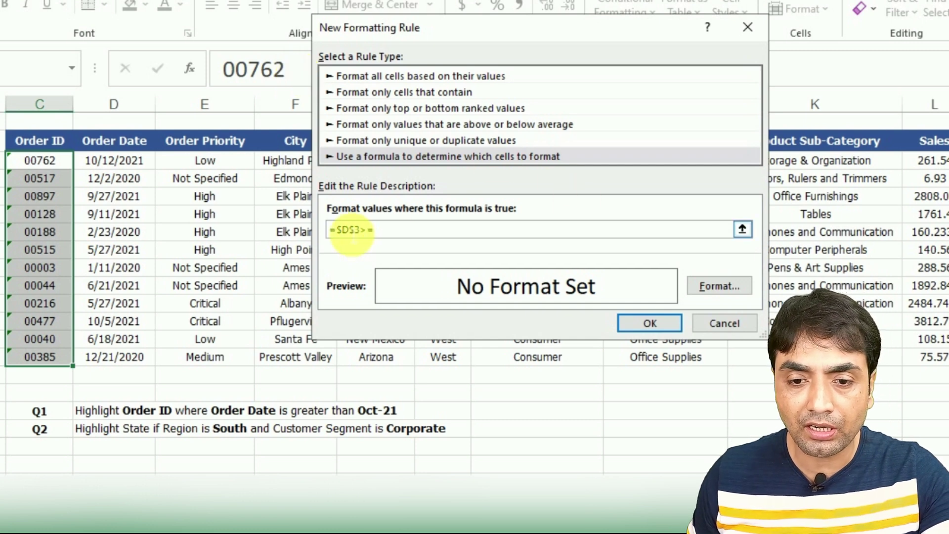
pyautogui.click(343, 231)
pyautogui.press('BackSpace')
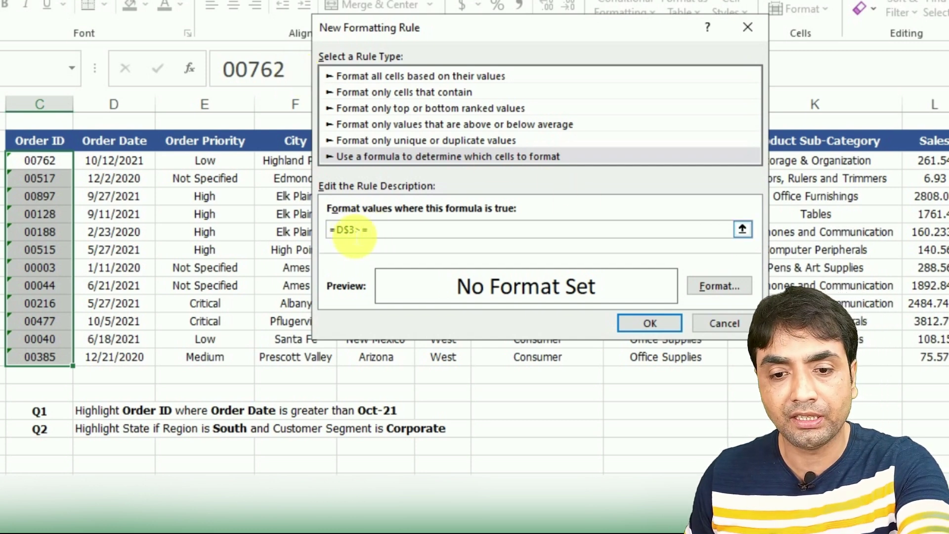
pyautogui.click(350, 233)
pyautogui.press('BackSpace')
# Complete the rule's comparison with DATE(2021,10,1) as the threshold date.
pyautogui.click(378, 231)
pyautogui.write('DATE')
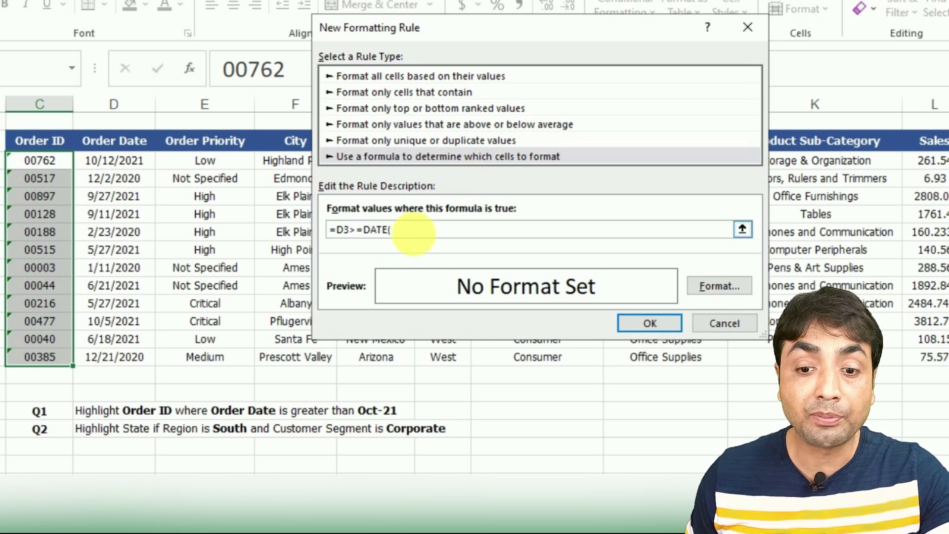
pyautogui.write('(20')
pyautogui.write('21,10')
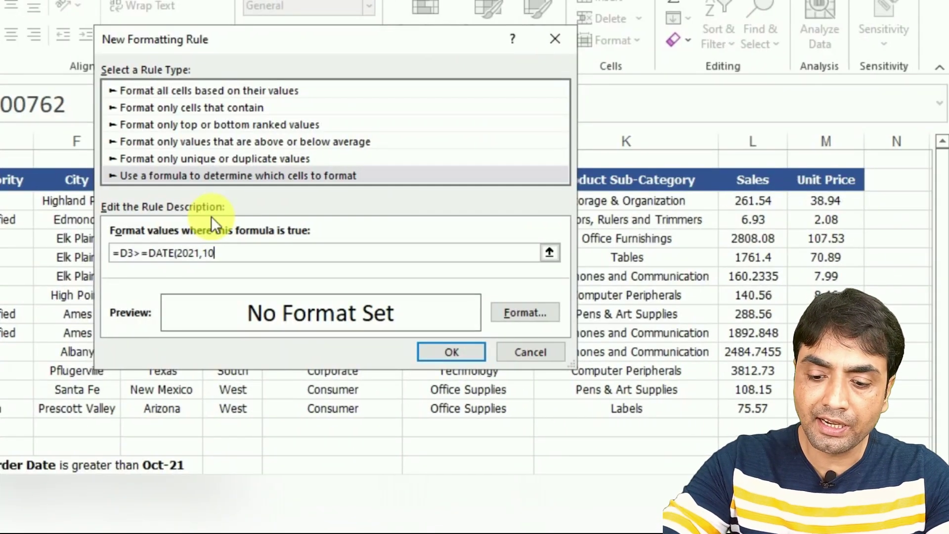
pyautogui.write(',1)')
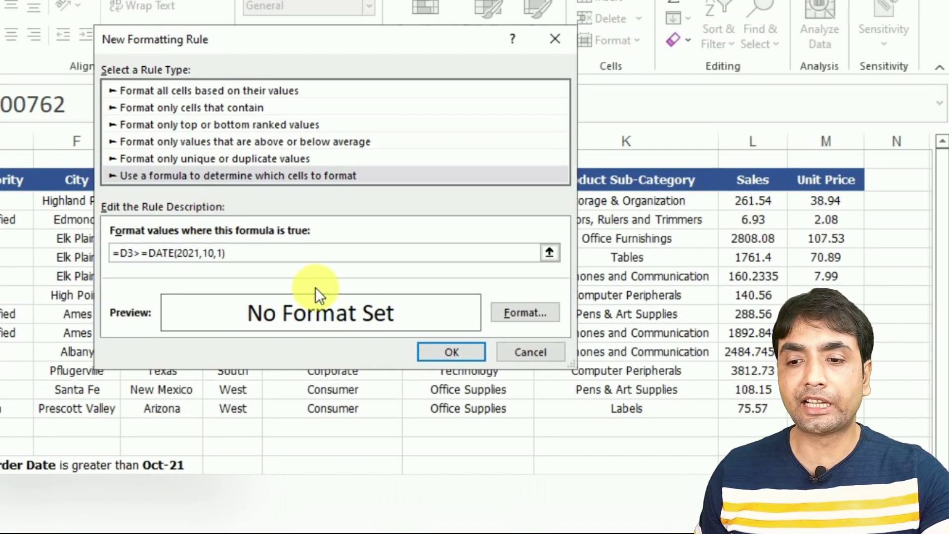
# Give the Order ID rule a yellow background fill and apply it.
pyautogui.click(524, 316)
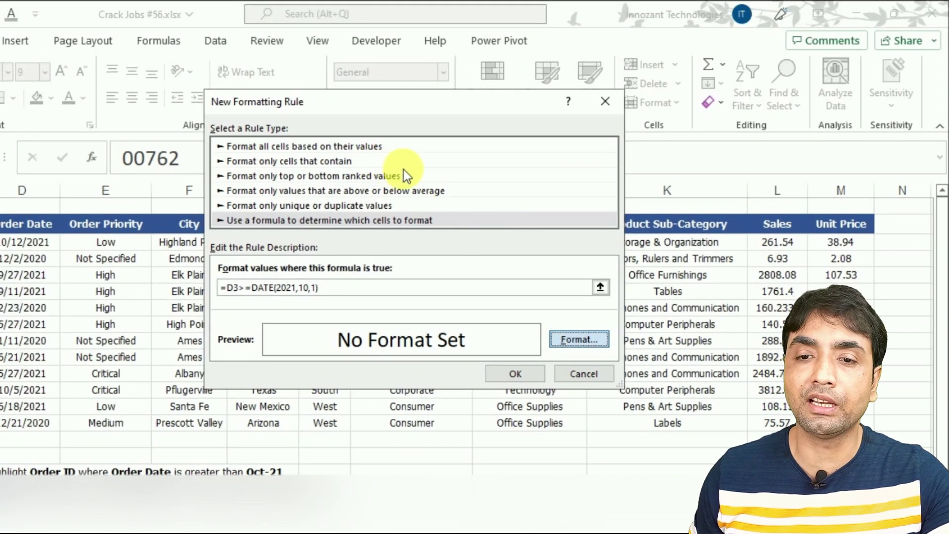
pyautogui.click(360, 58)
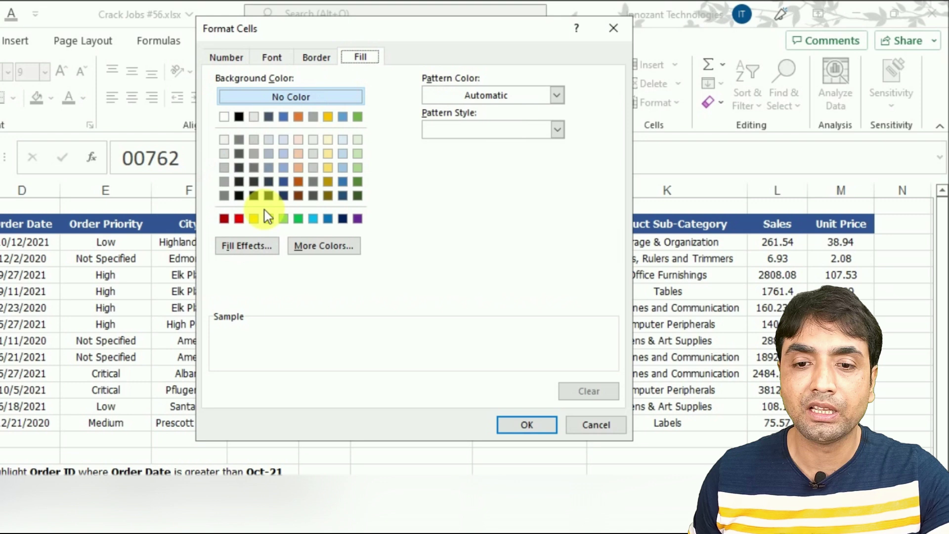
pyautogui.click(269, 218)
pyautogui.click(527, 425)
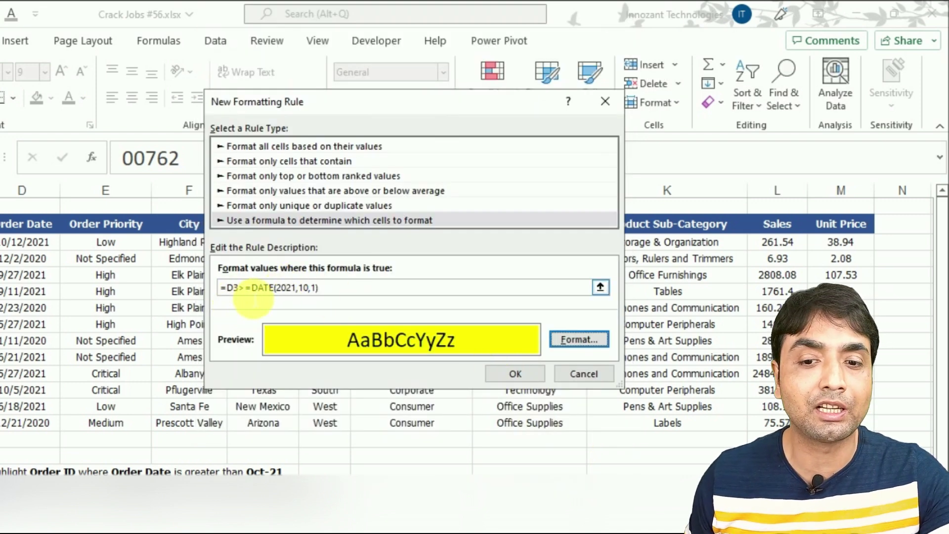
pyautogui.click(517, 374)
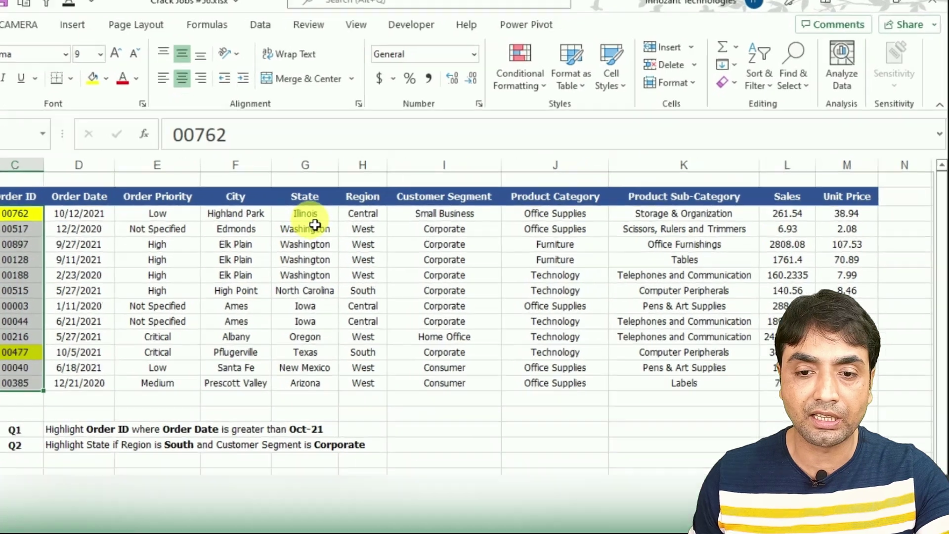
# Start a new formula-based conditional formatting rule on the State cells from G3 down.
pyautogui.click(369, 205)
pyautogui.hotkey('ctrl', 'shift', 'Down')
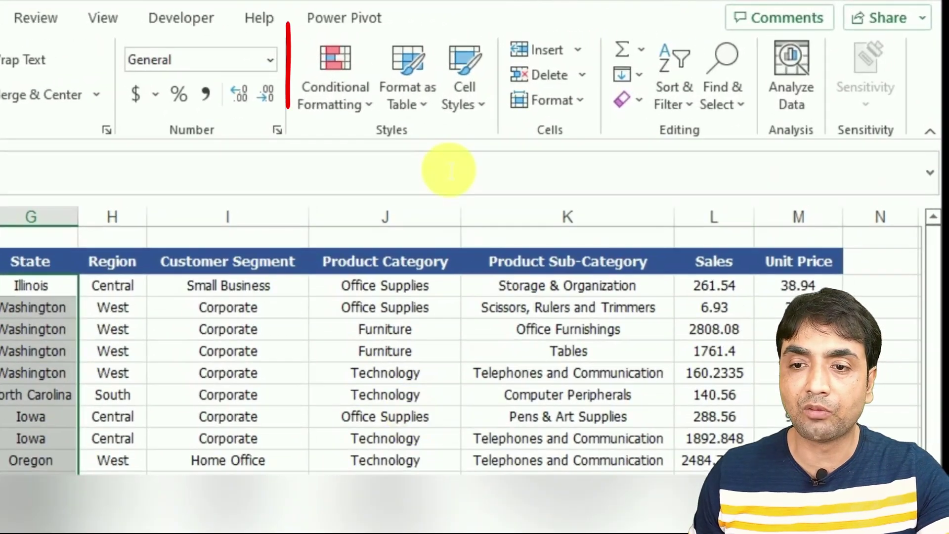
pyautogui.click(334, 97)
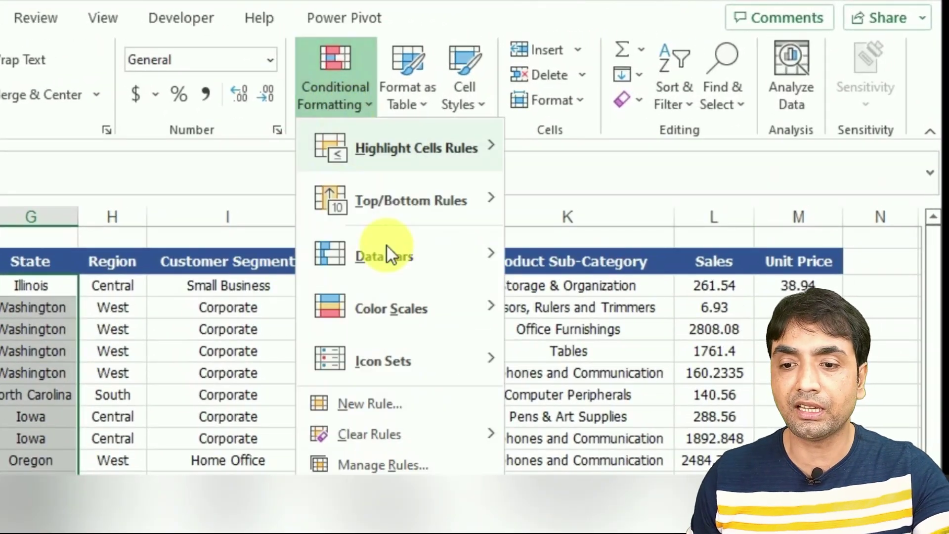
pyautogui.click(393, 403)
pyautogui.click(375, 129)
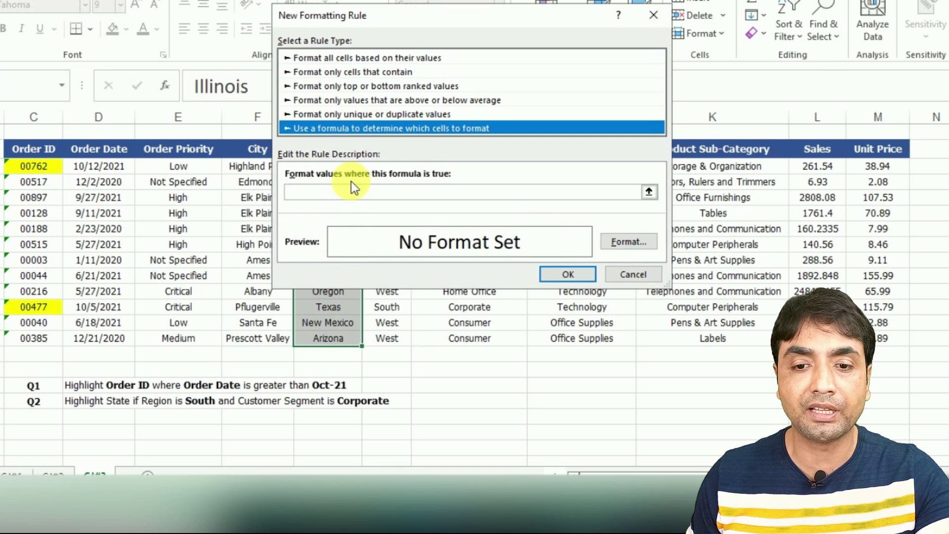
pyautogui.click(343, 187)
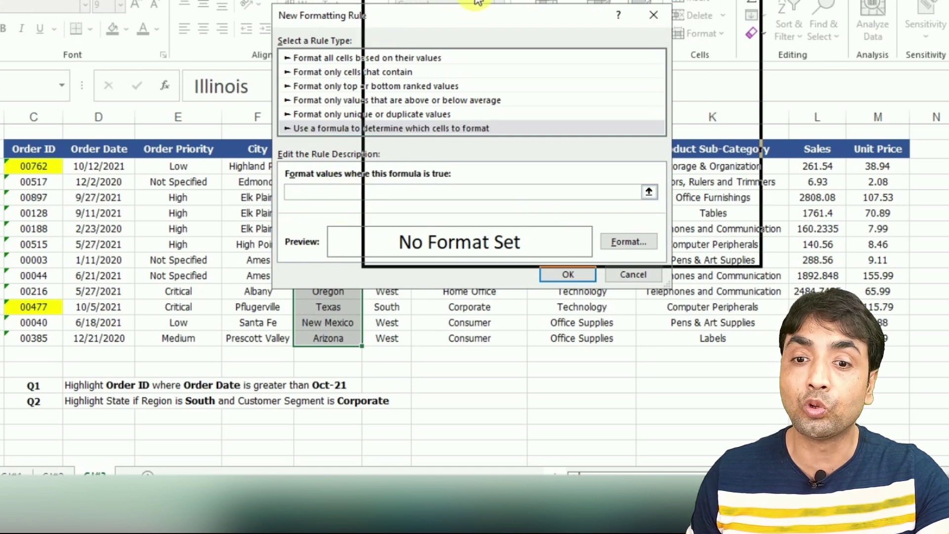
# Begin the State rule formula with AND and the region condition, using a relative reference: =AND(H3="South".
pyautogui.write('=AND(')
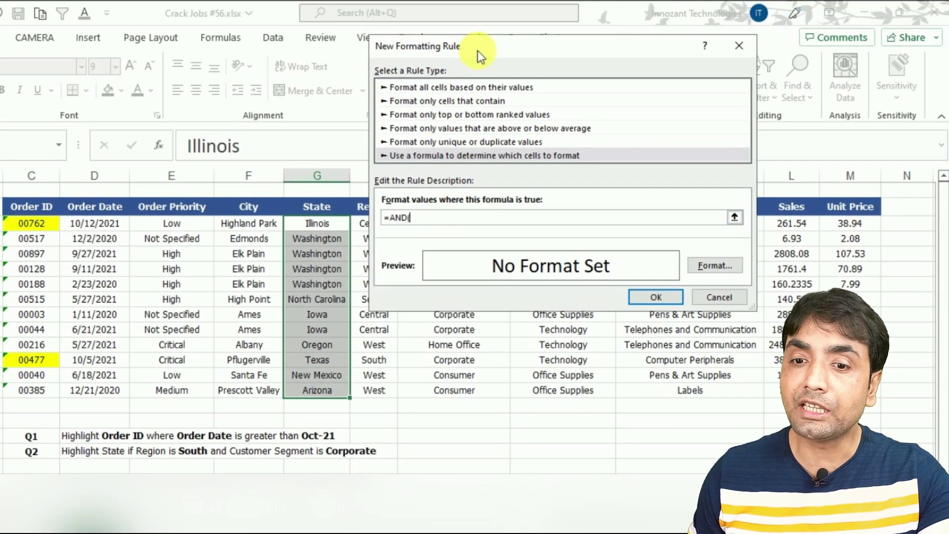
pyautogui.moveTo(485, 24); pyautogui.dragTo(567, 25)
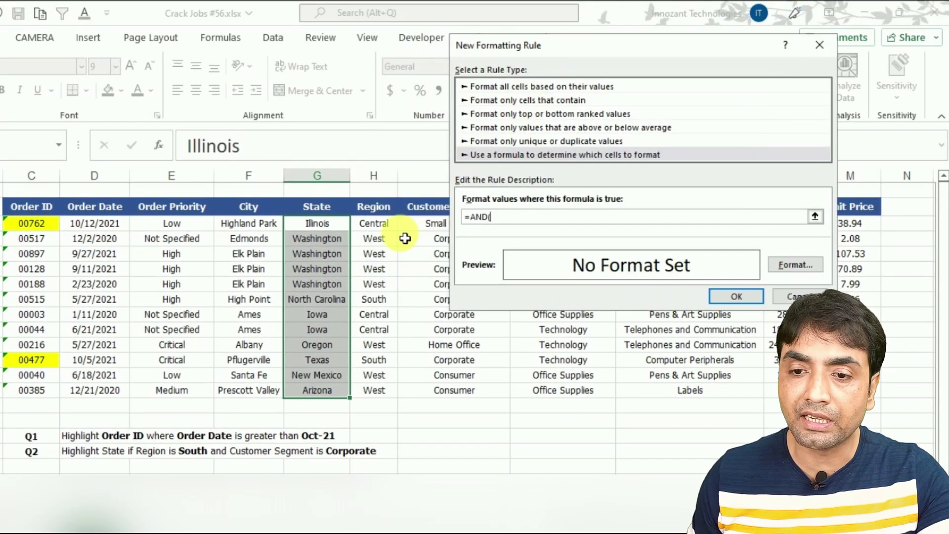
pyautogui.click(378, 225)
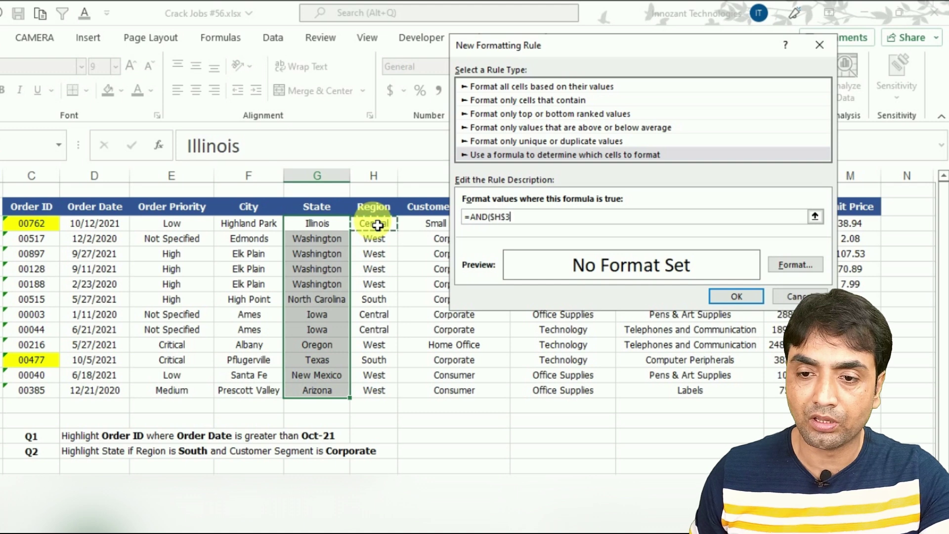
pyautogui.click(490, 218)
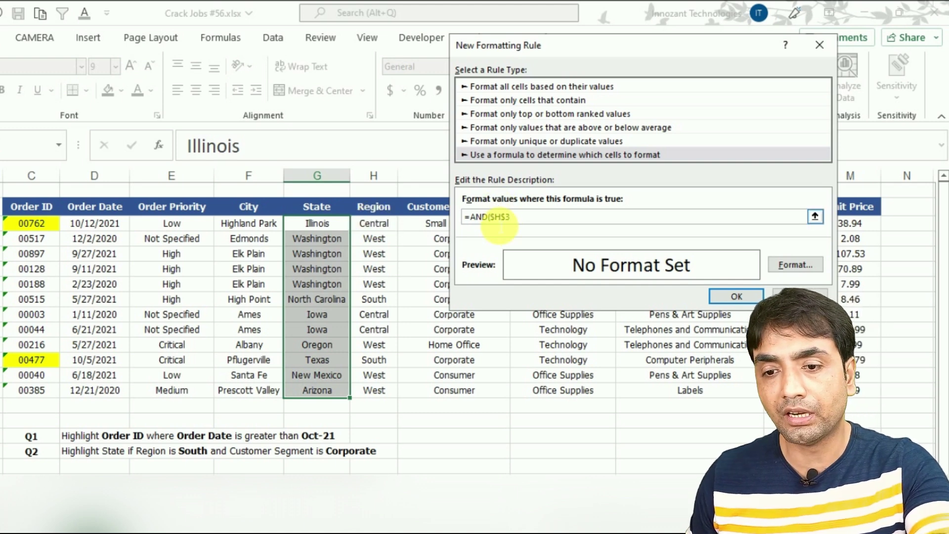
pyautogui.press('F4')
pyautogui.press('F4')
pyautogui.press('F4')
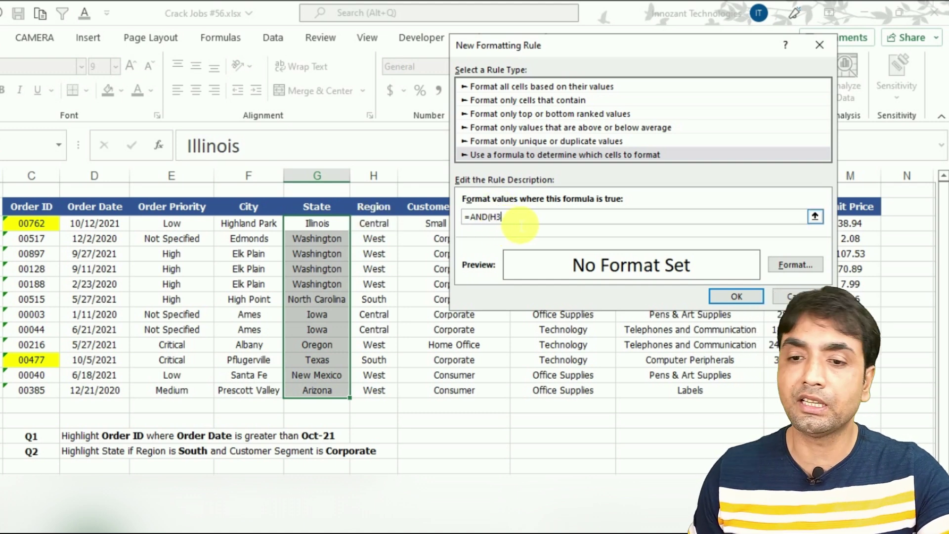
pyautogui.write('="South')
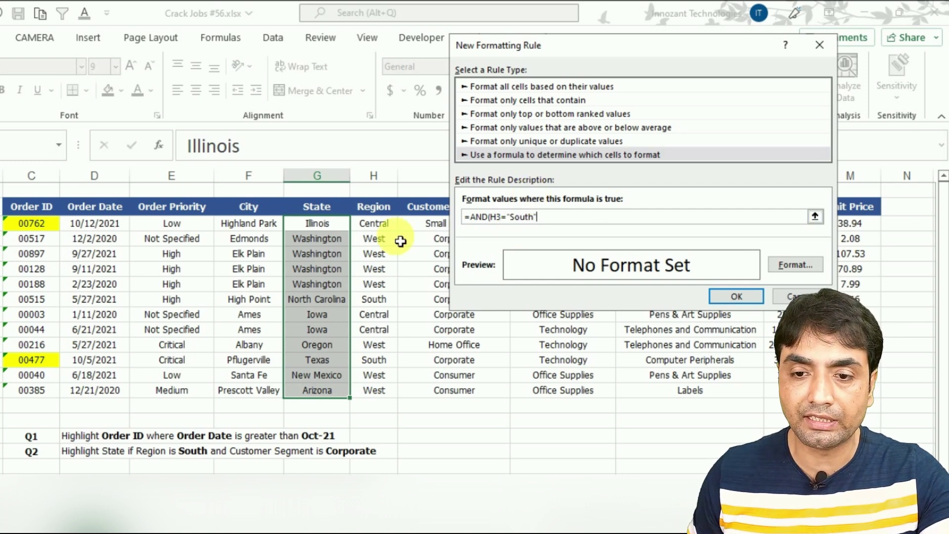
# Add the customer segment condition I3="Corporate" to the AND formula and close it.
pyautogui.moveTo(675, 44); pyautogui.dragTo(654, 64)
pyautogui.write(',')
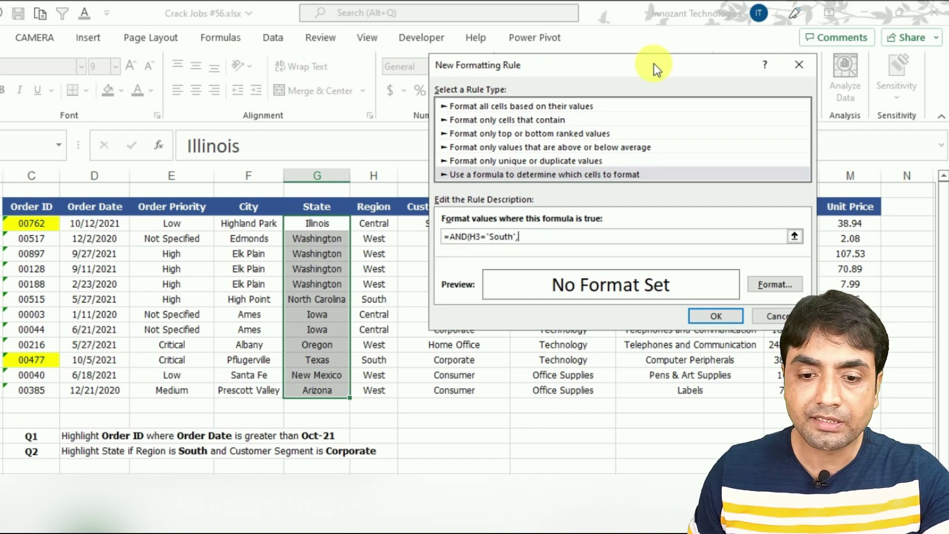
pyautogui.moveTo(559, 64); pyautogui.dragTo(113, 111)
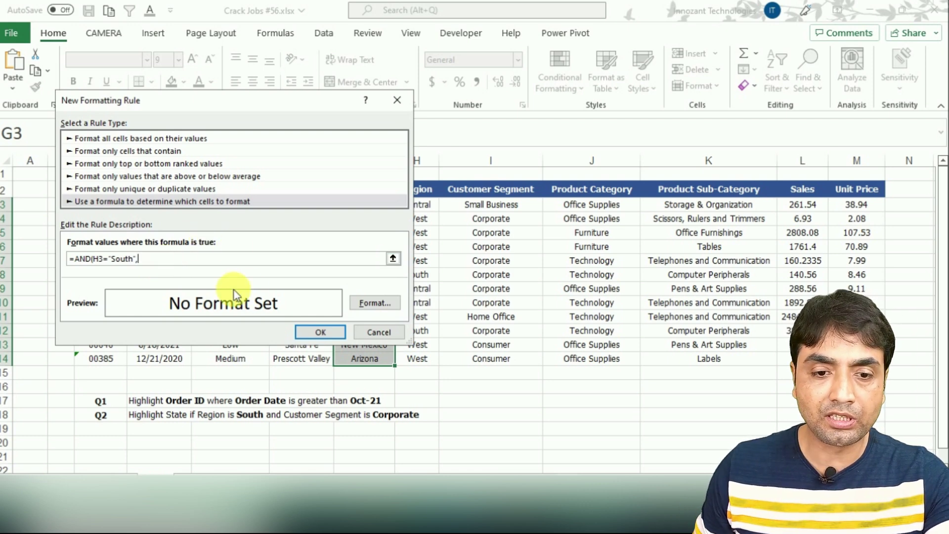
pyautogui.click(490, 204)
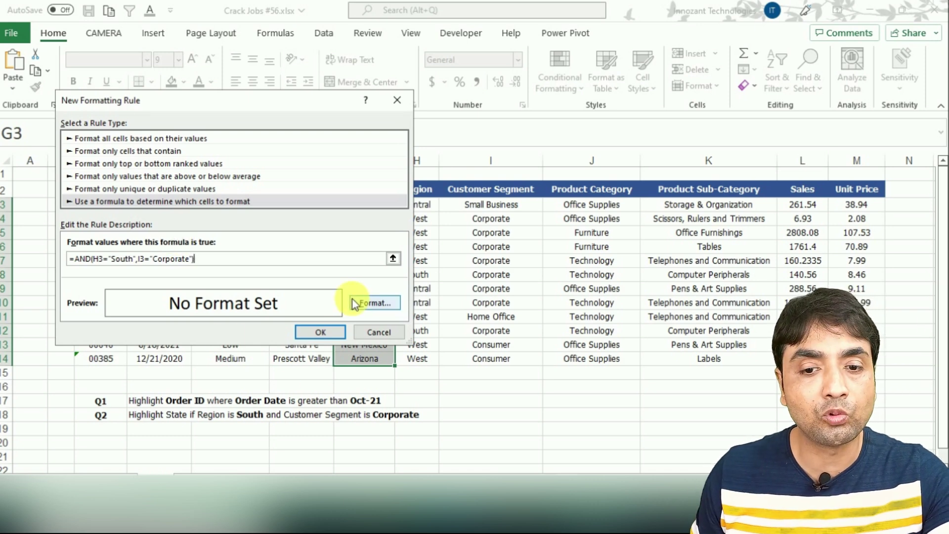
# Give the State rule an orange-gold background fill and apply it.
pyautogui.click(375, 305)
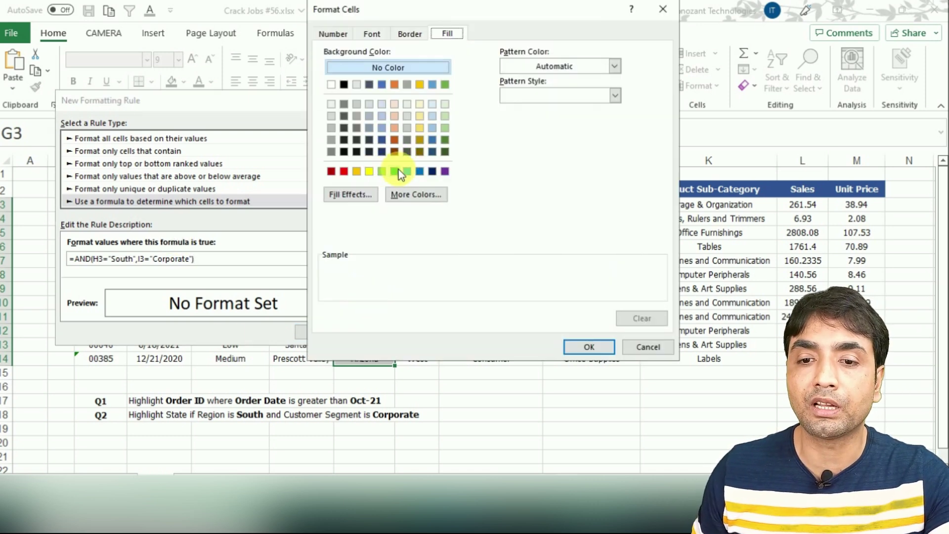
pyautogui.click(358, 171)
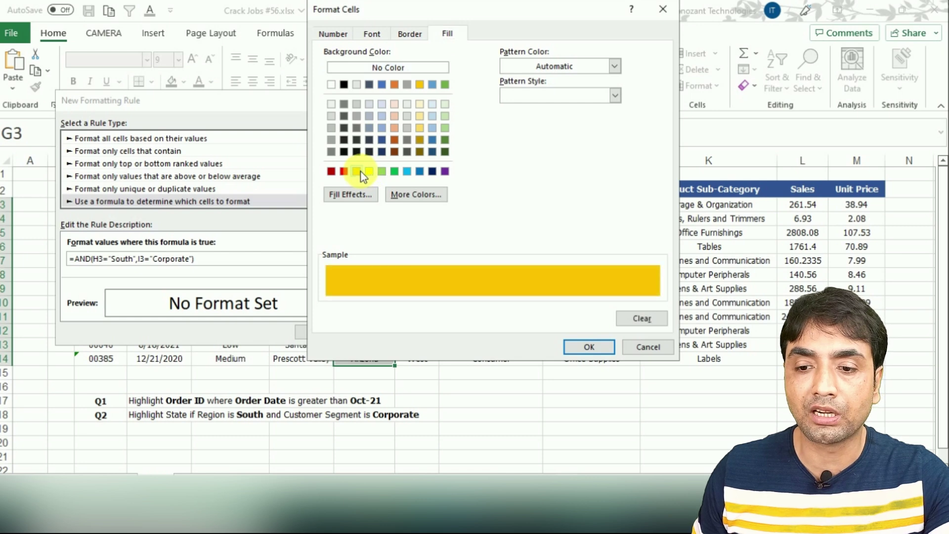
pyautogui.click(584, 347)
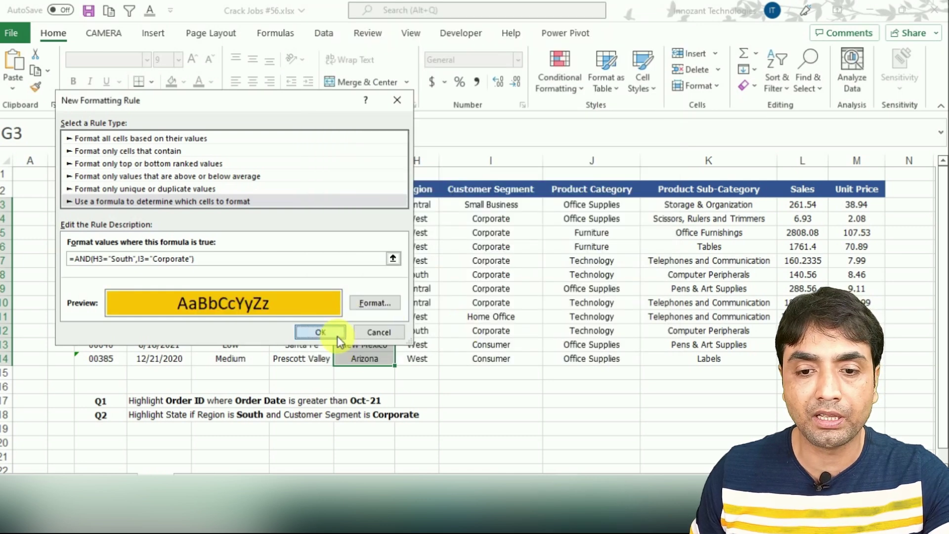
pyautogui.click(334, 333)
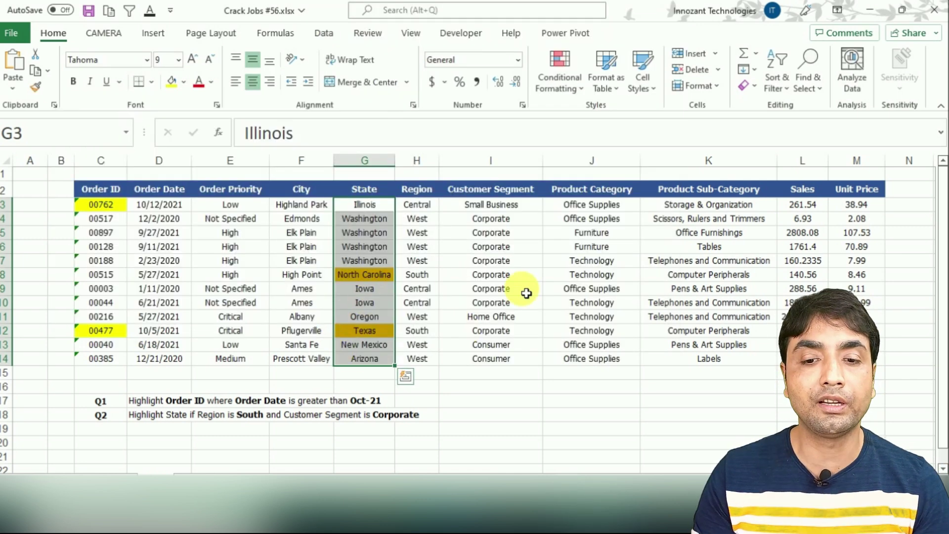